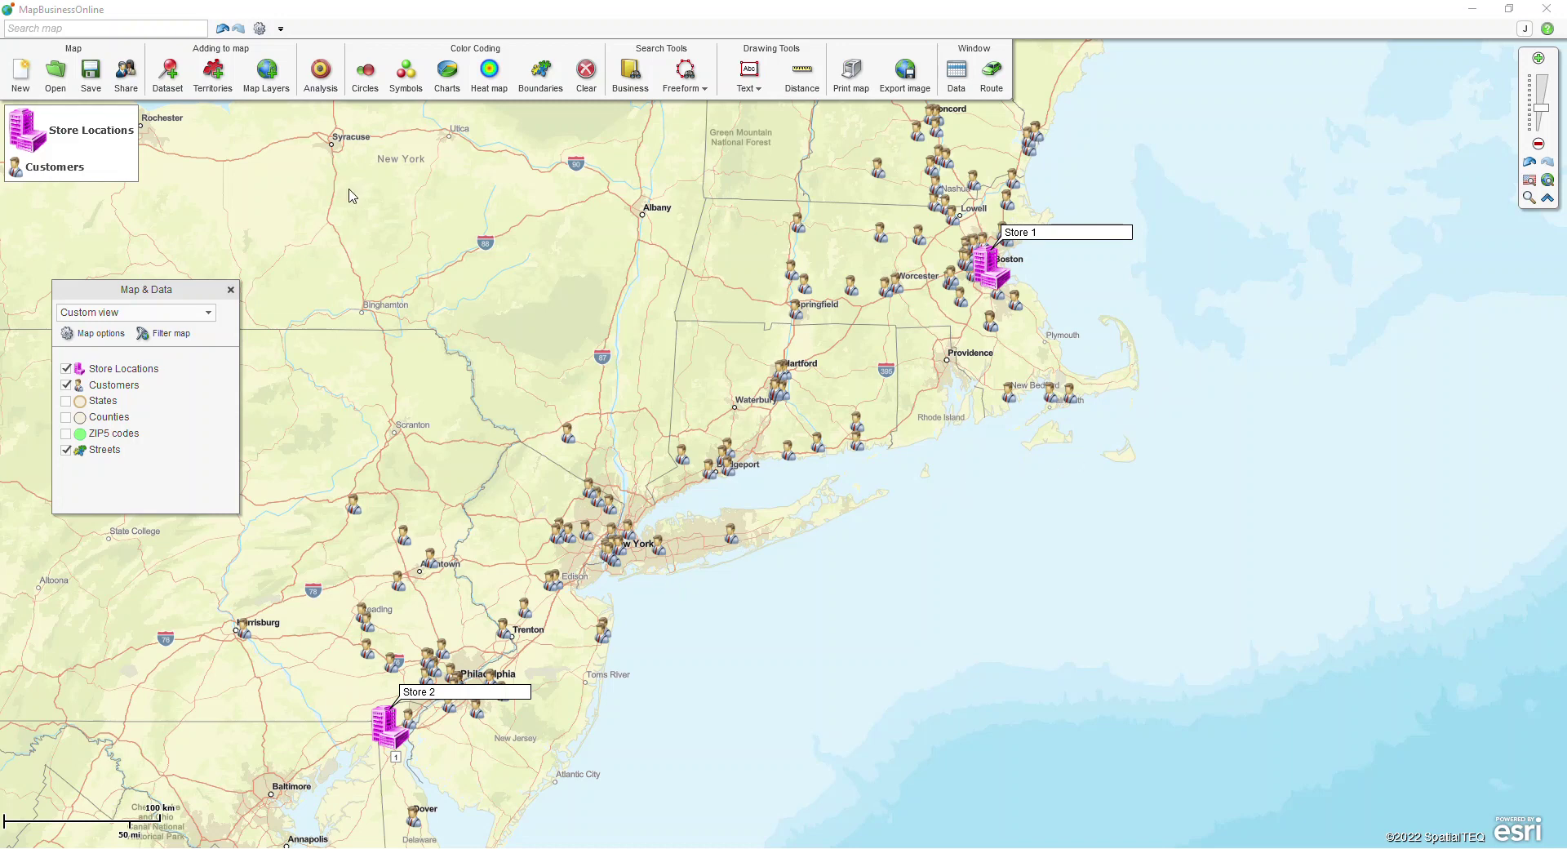
Start the Find nearest locations market analysis and set its measure to Drive time.
{"action": "left_click", "coordinate": [317, 95]}
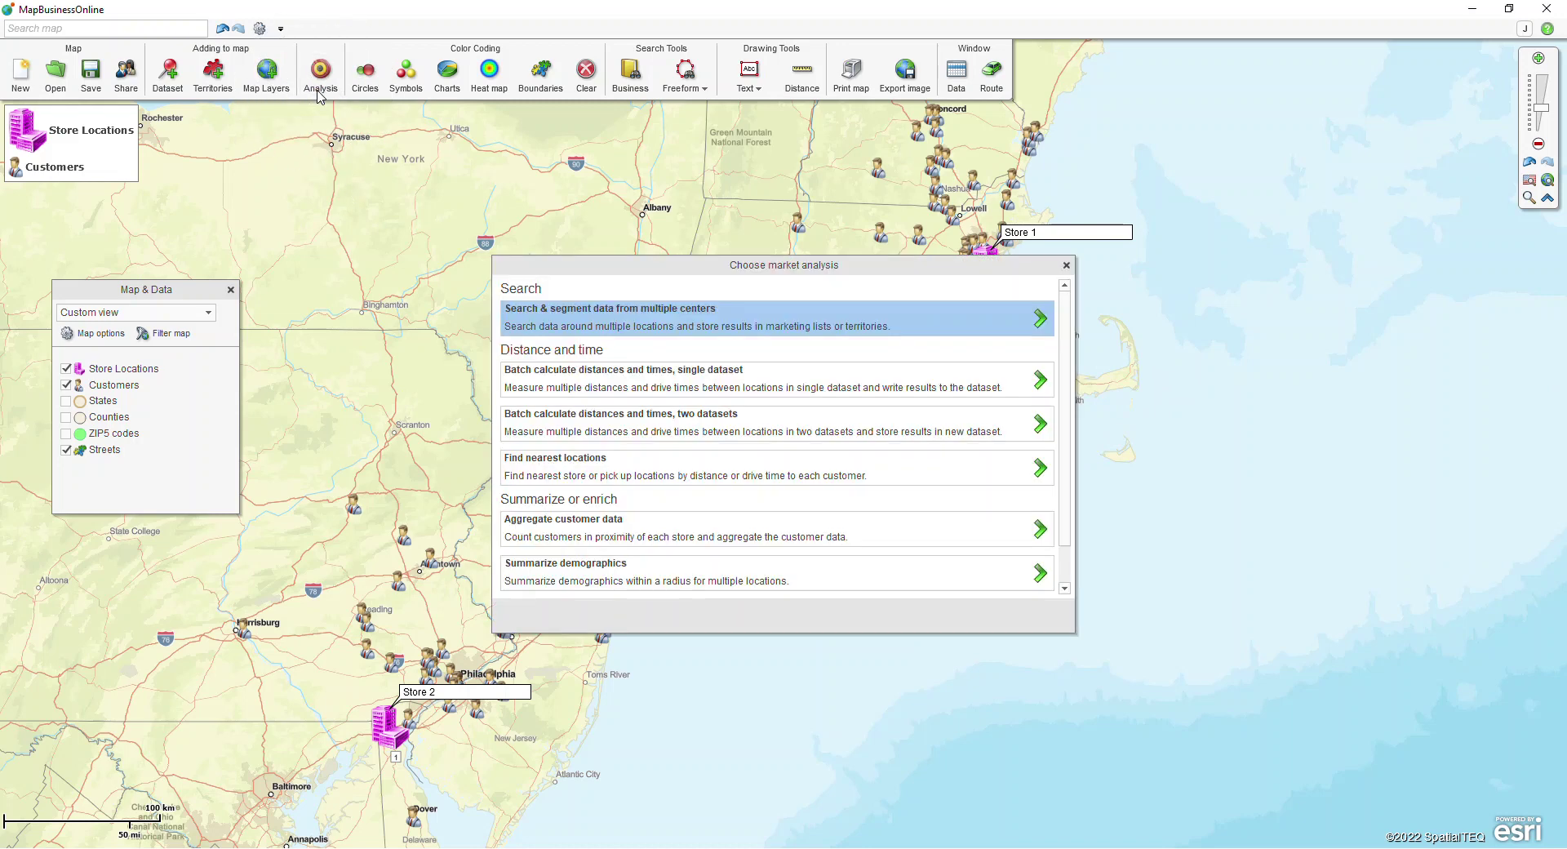
{"action": "left_click", "coordinate": [580, 481]}
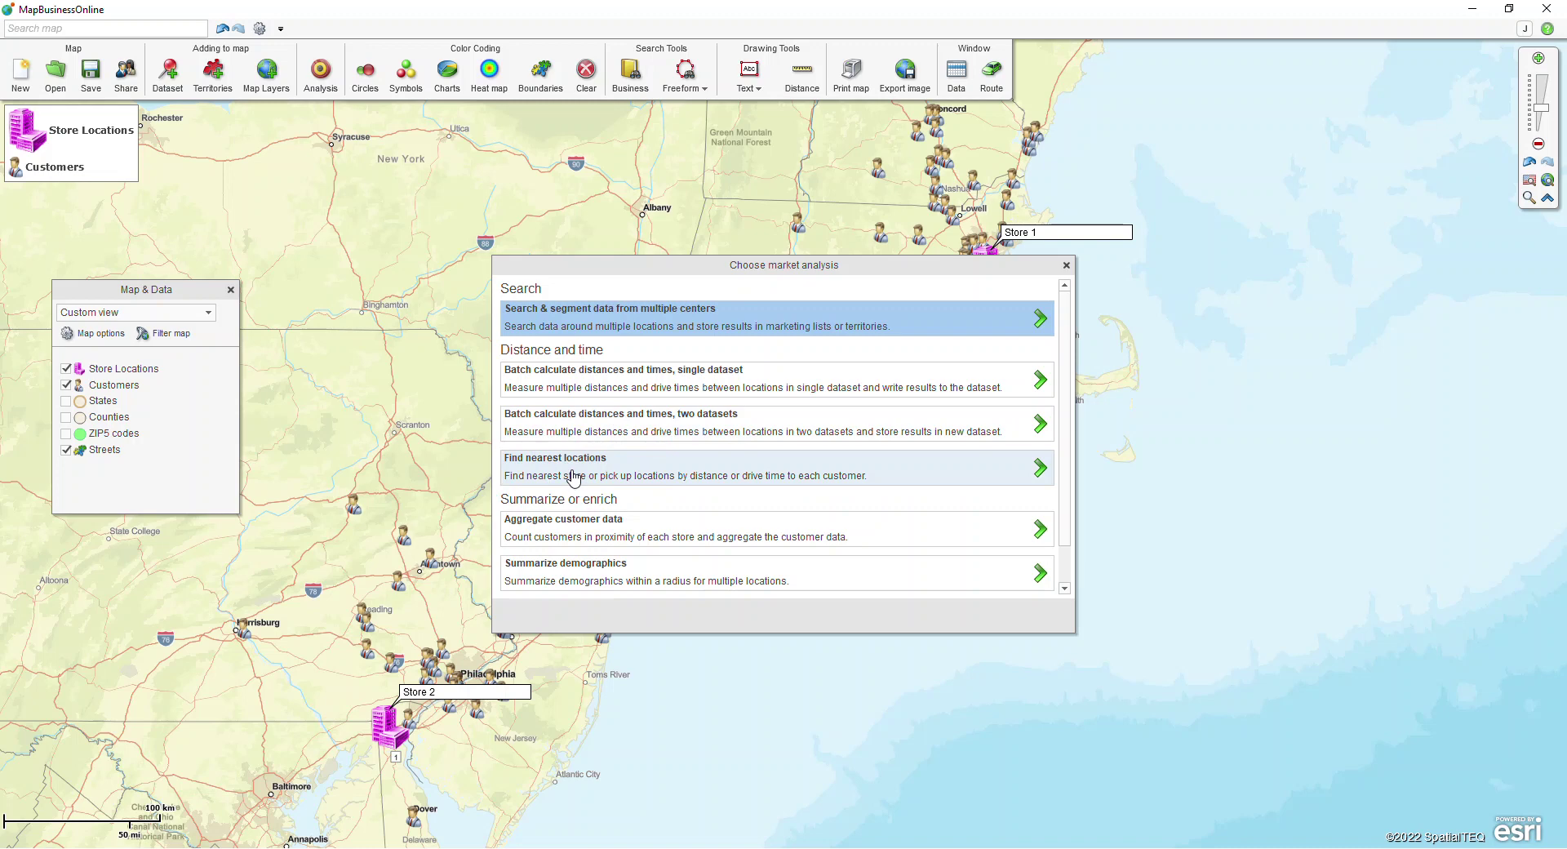
{"action": "left_click", "coordinate": [574, 476]}
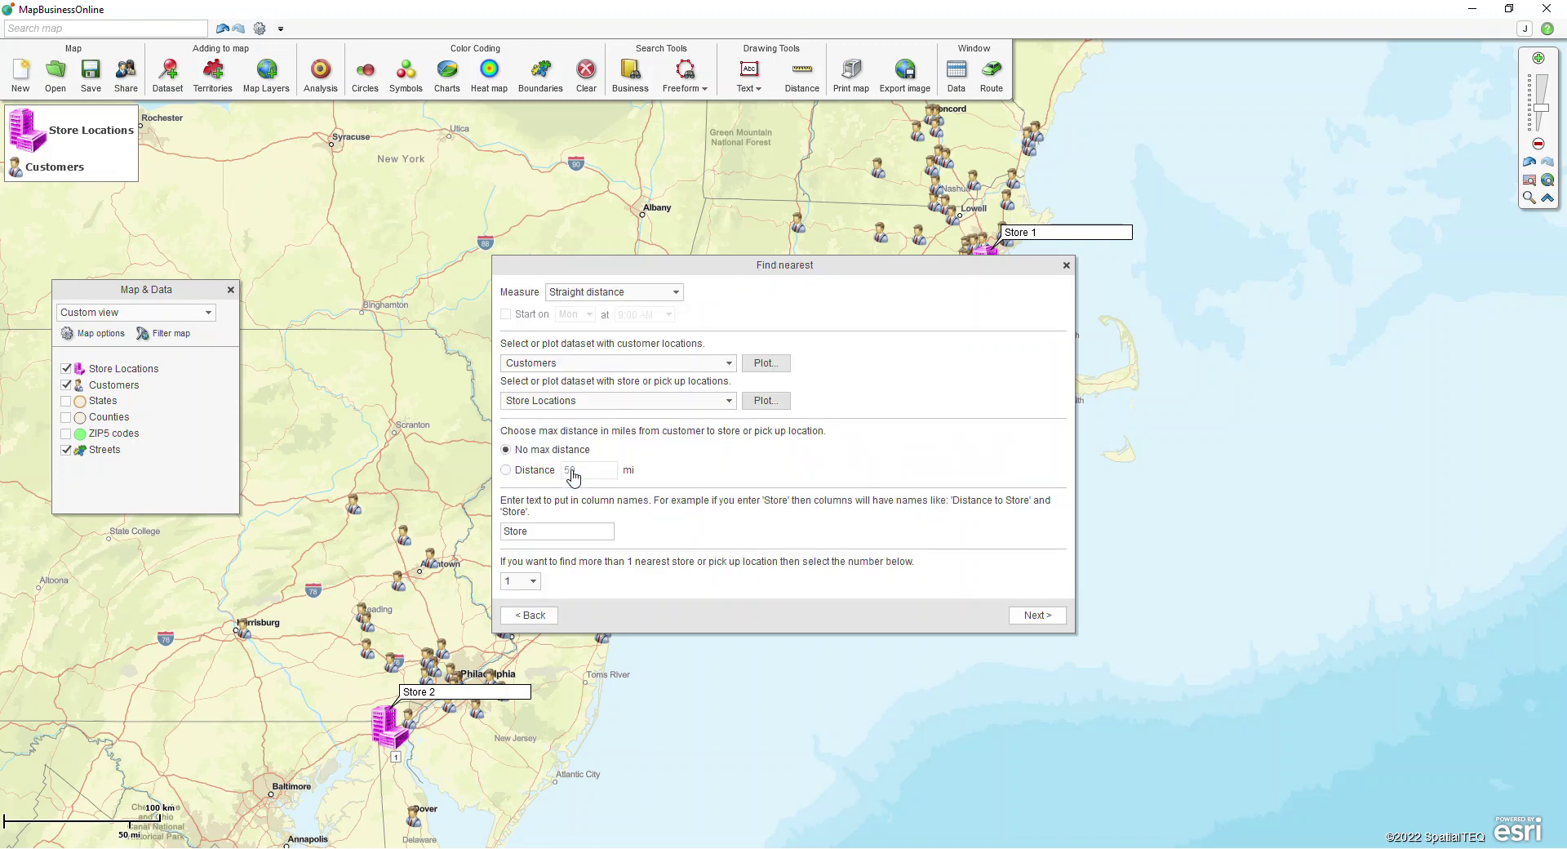
{"action": "left_click", "coordinate": [613, 291]}
{"action": "left_click", "coordinate": [677, 293]}
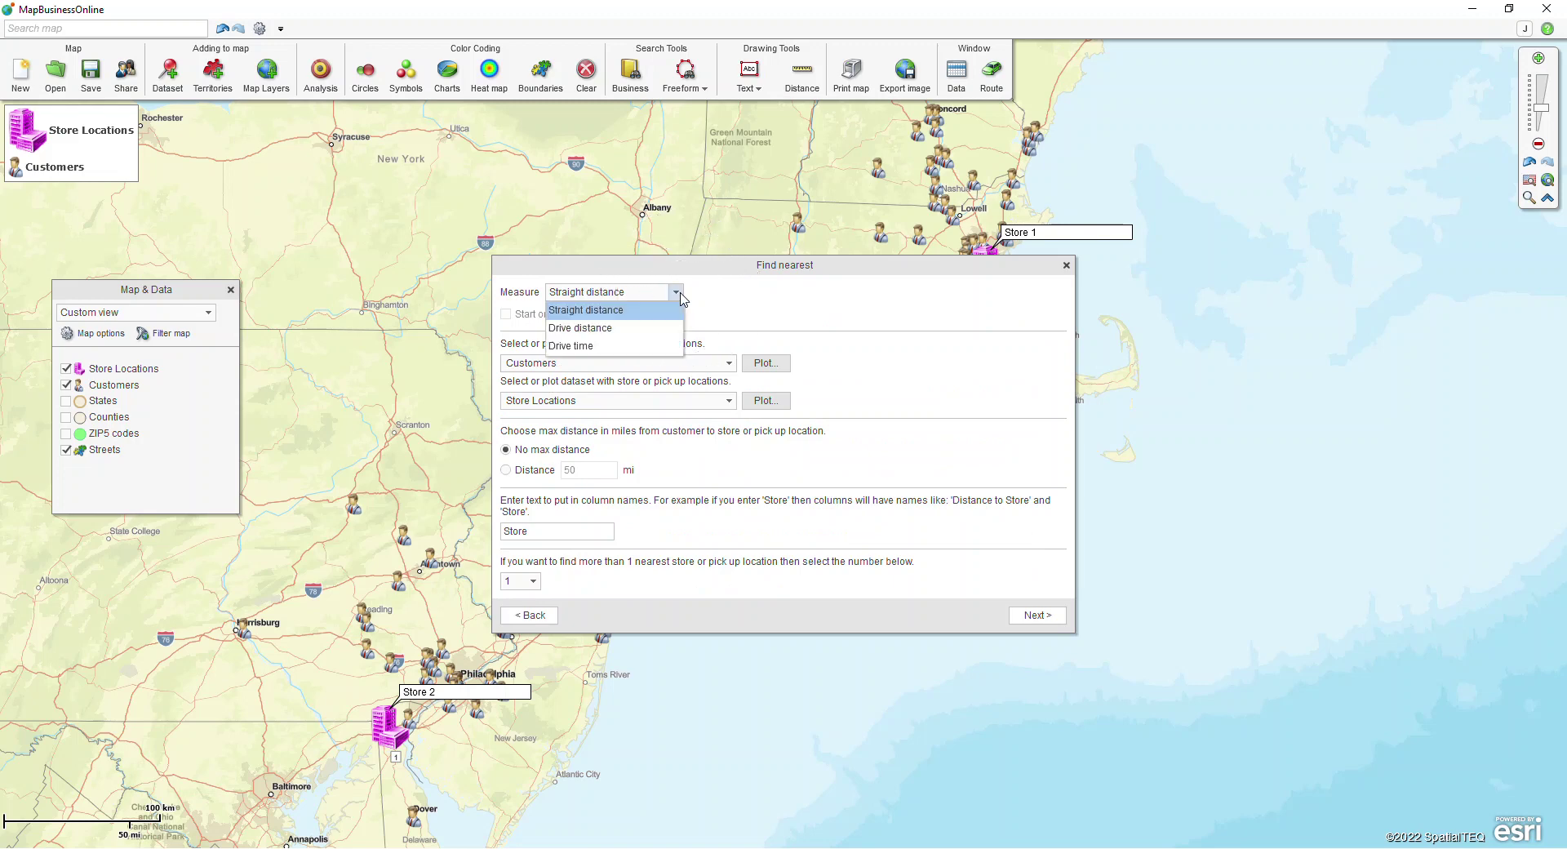
{"action": "left_click", "coordinate": [590, 347]}
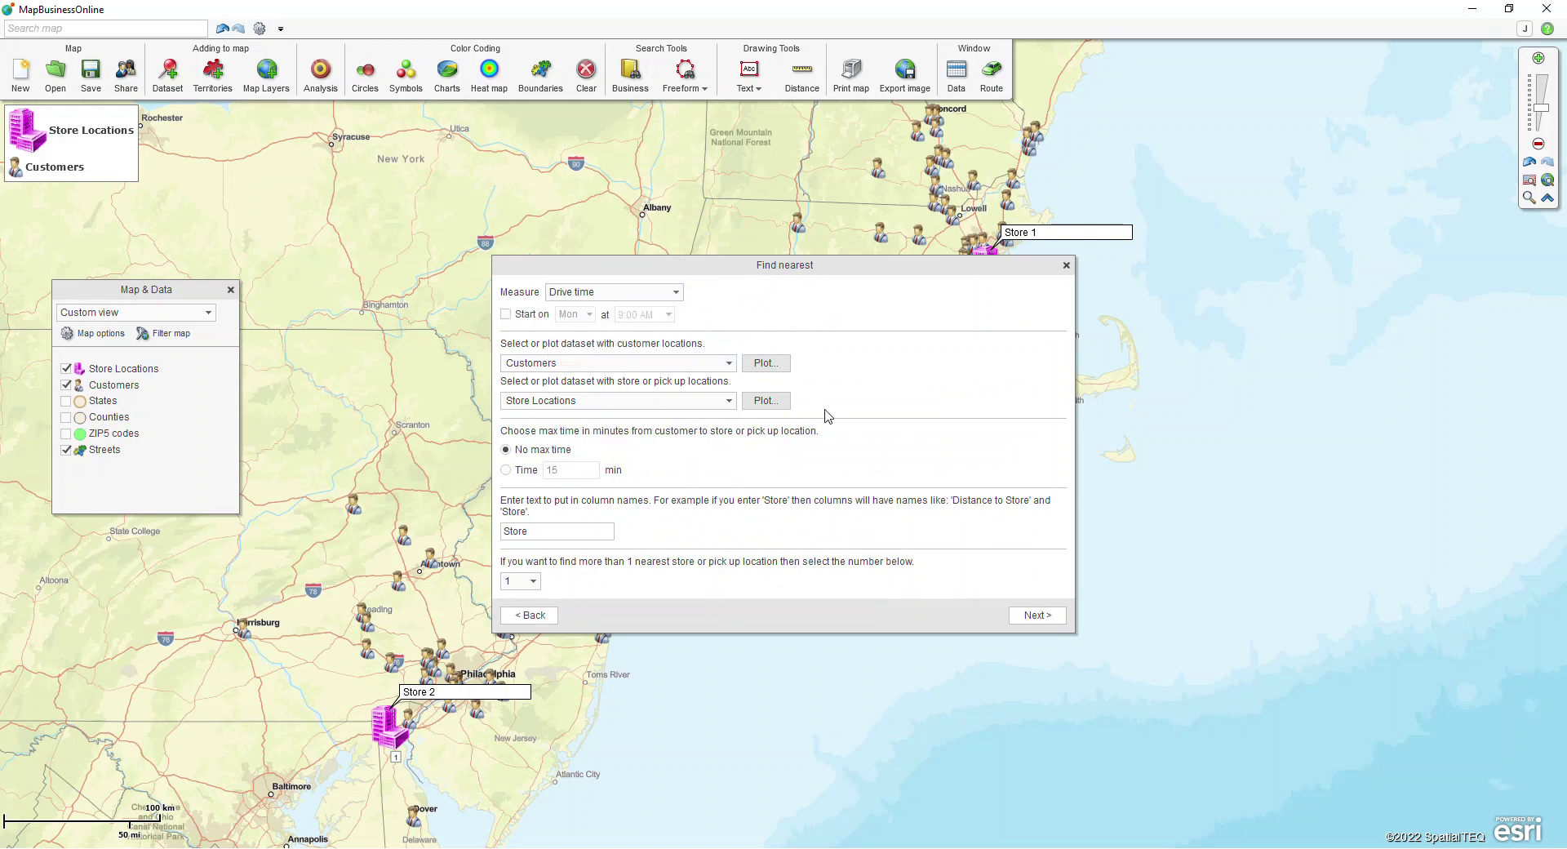
Review the analysis settings for customer and store datasets, maximum time, column name text and number of nearest locations.
{"action": "left_click", "coordinate": [703, 370]}
{"action": "left_click", "coordinate": [686, 403]}
{"action": "left_click", "coordinate": [560, 400]}
{"action": "left_click", "coordinate": [575, 365]}
{"action": "left_click", "coordinate": [579, 400]}
{"action": "left_click", "coordinate": [553, 471]}
{"action": "left_click", "coordinate": [552, 534]}
{"action": "left_click", "coordinate": [533, 582]}
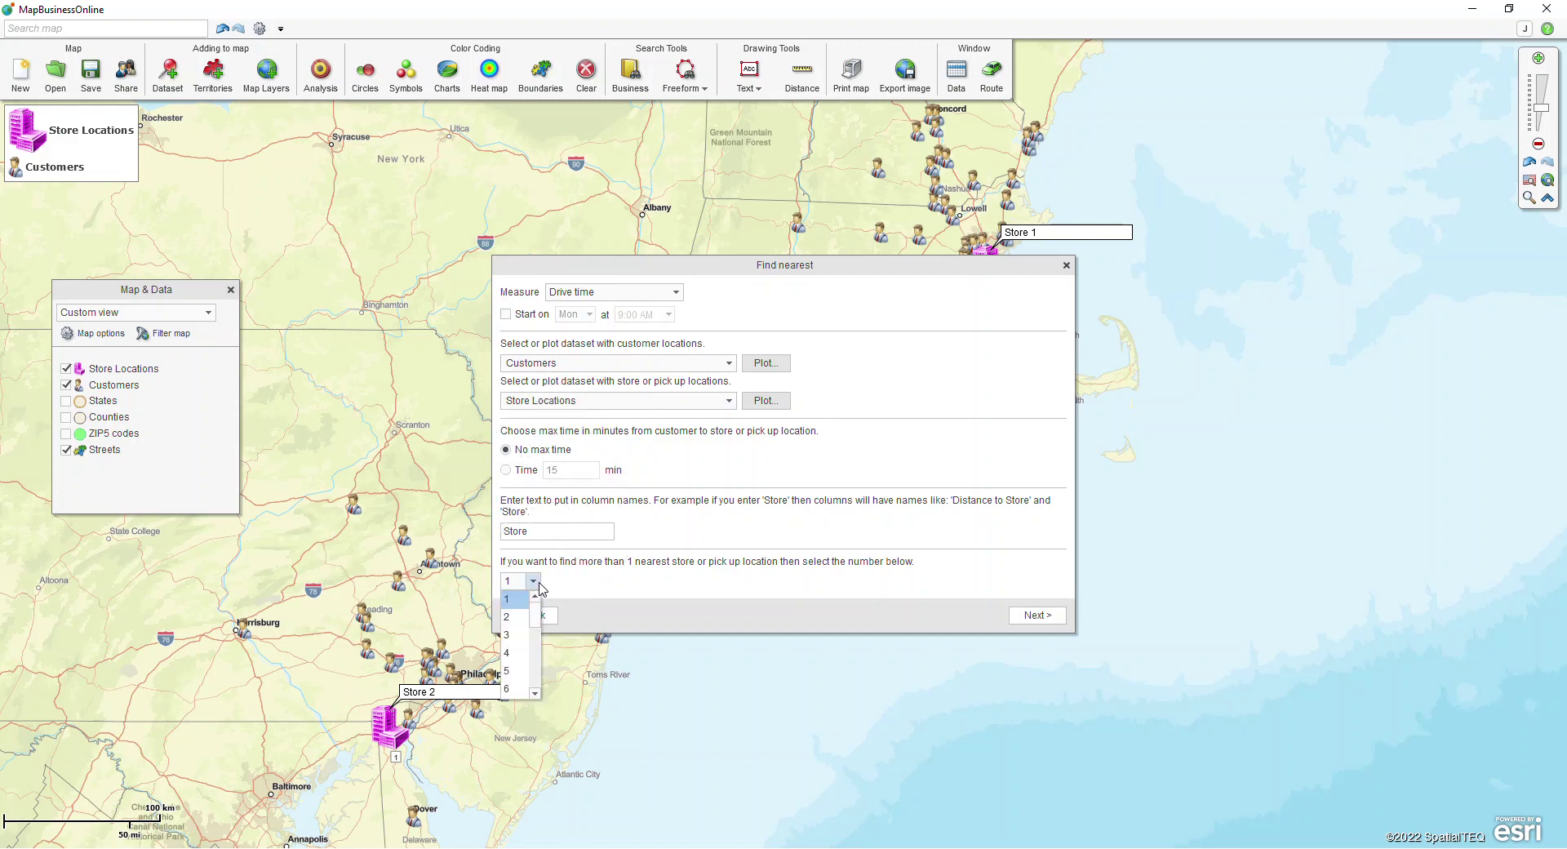
{"action": "left_click_drag", "start_coordinate": [536, 608], "coordinate": [538, 690]}
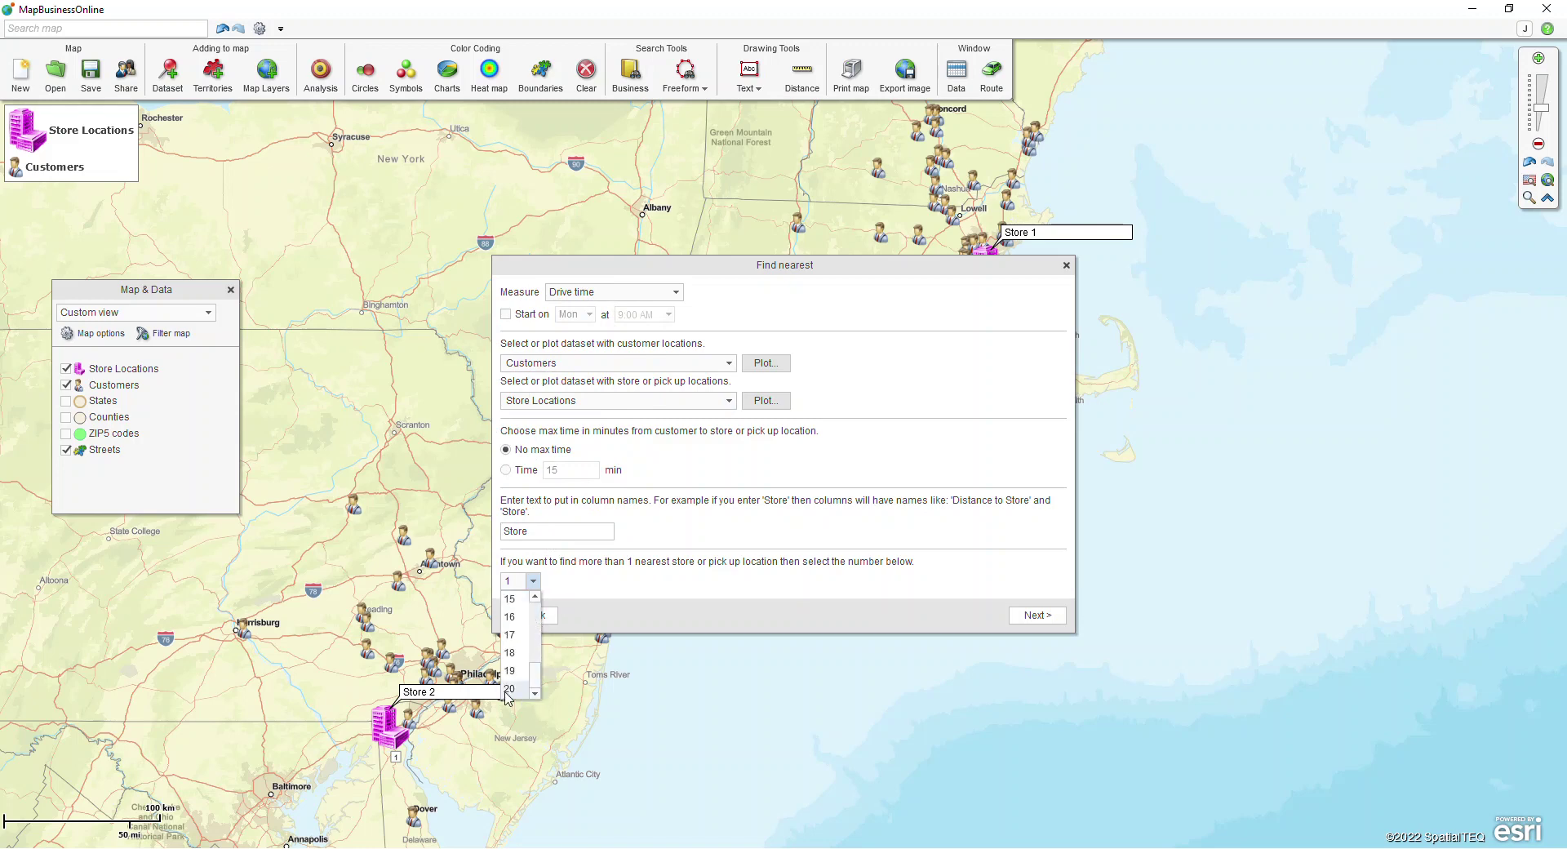
{"action": "left_click", "coordinate": [690, 584]}
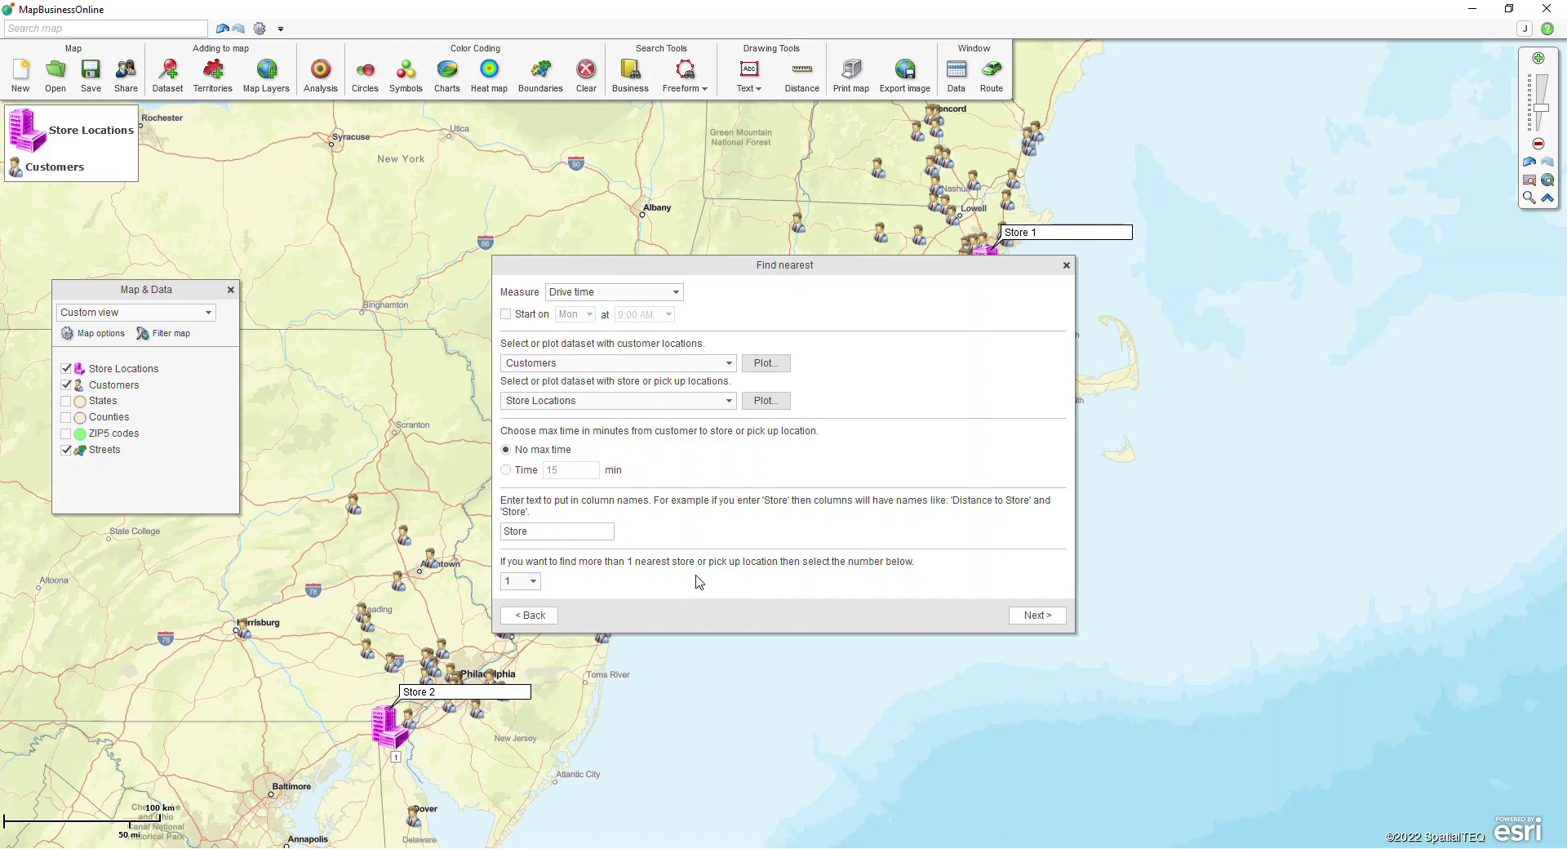
Run the nearest-store analysis and review the Store and drive time columns in the Customers data.
{"action": "left_click", "coordinate": [1035, 620]}
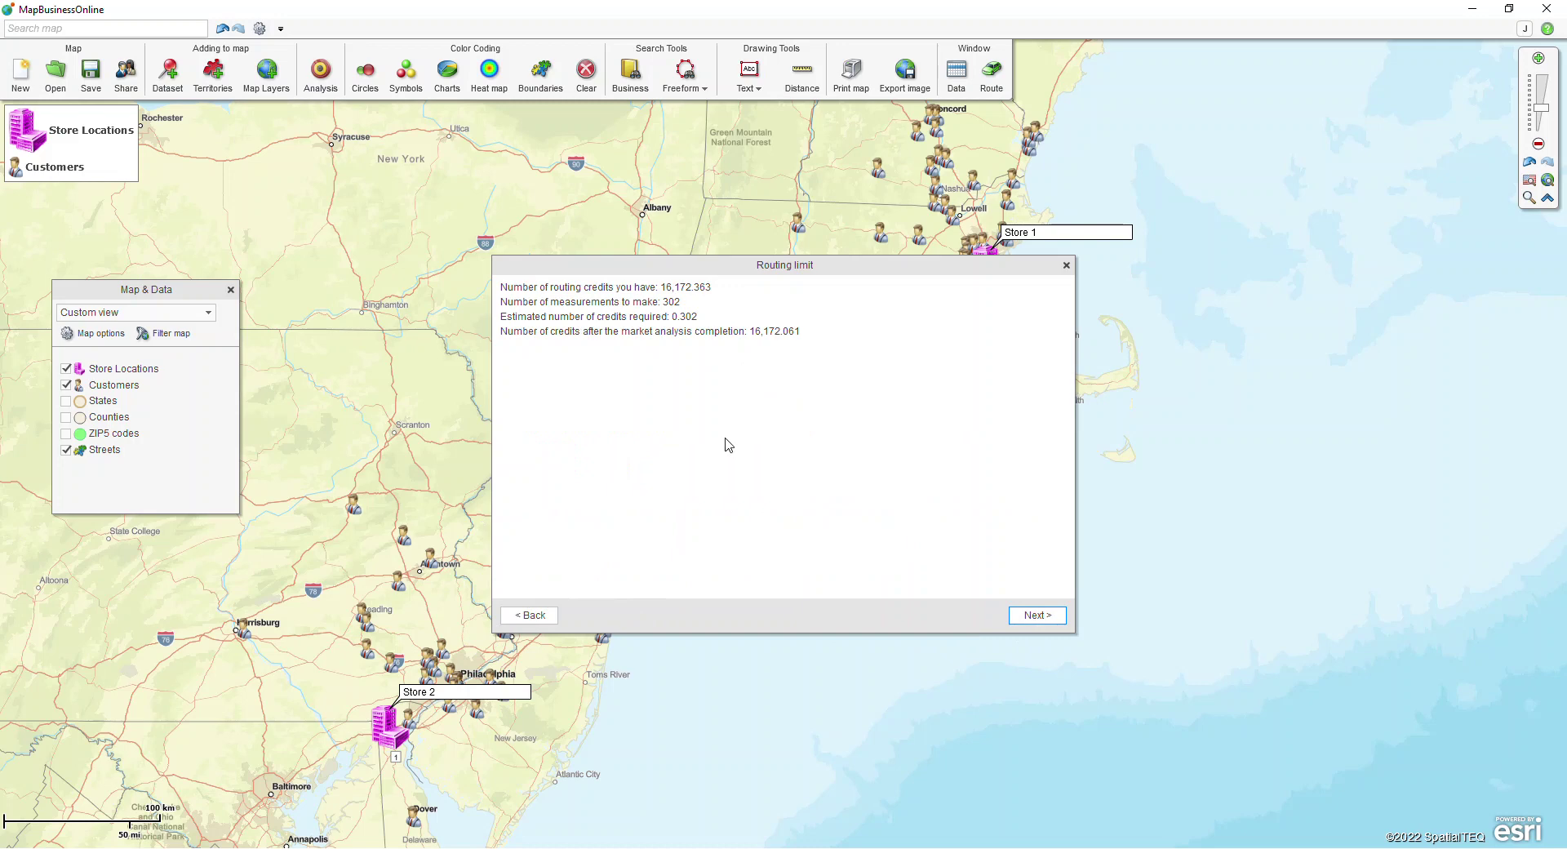
{"action": "left_click", "coordinate": [683, 322]}
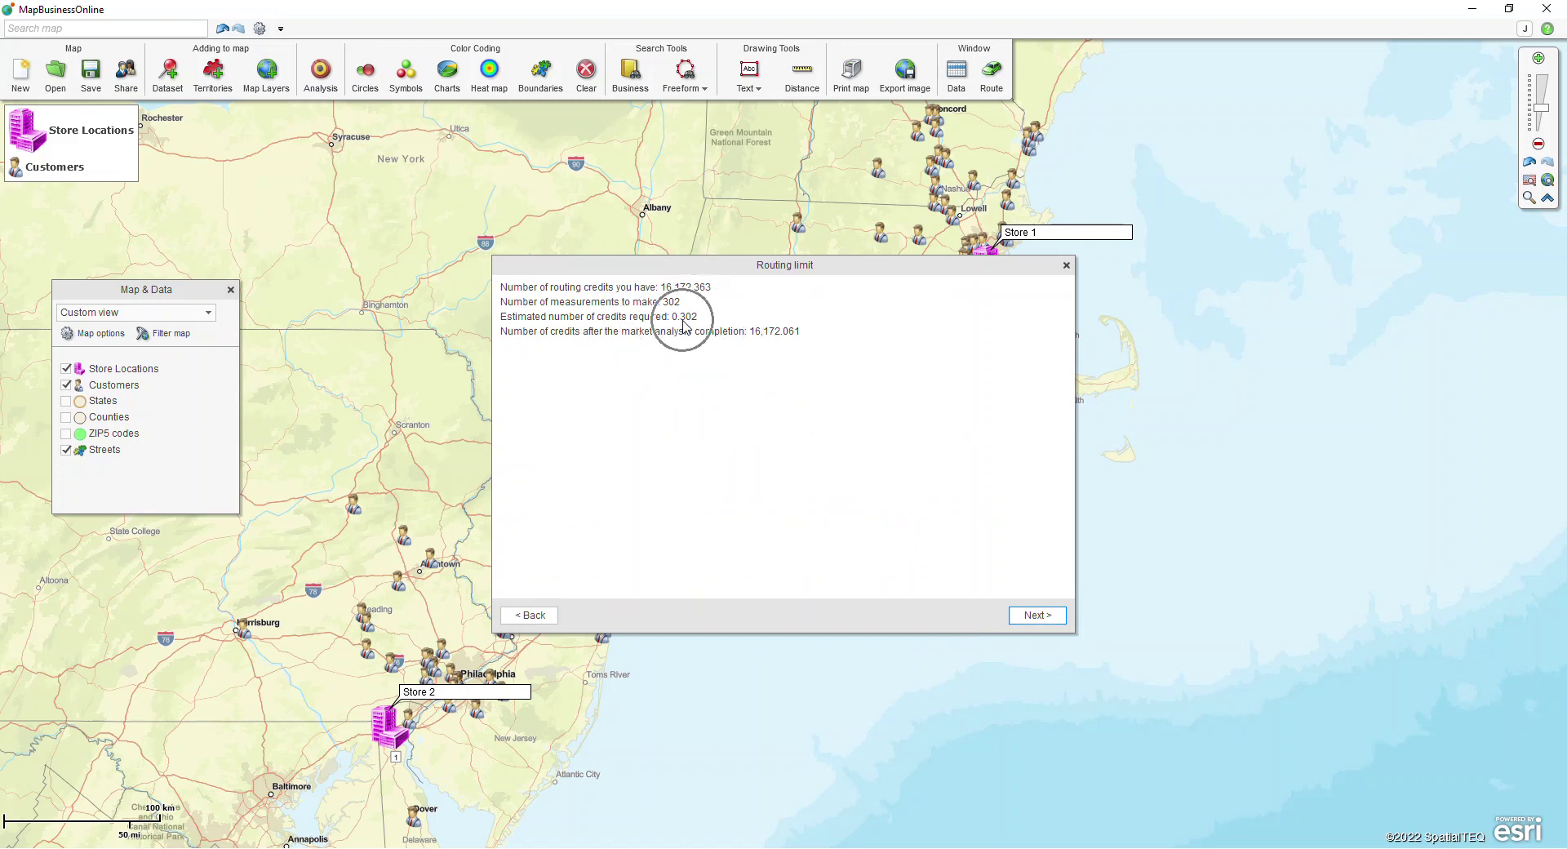
{"action": "left_click", "coordinate": [1033, 615]}
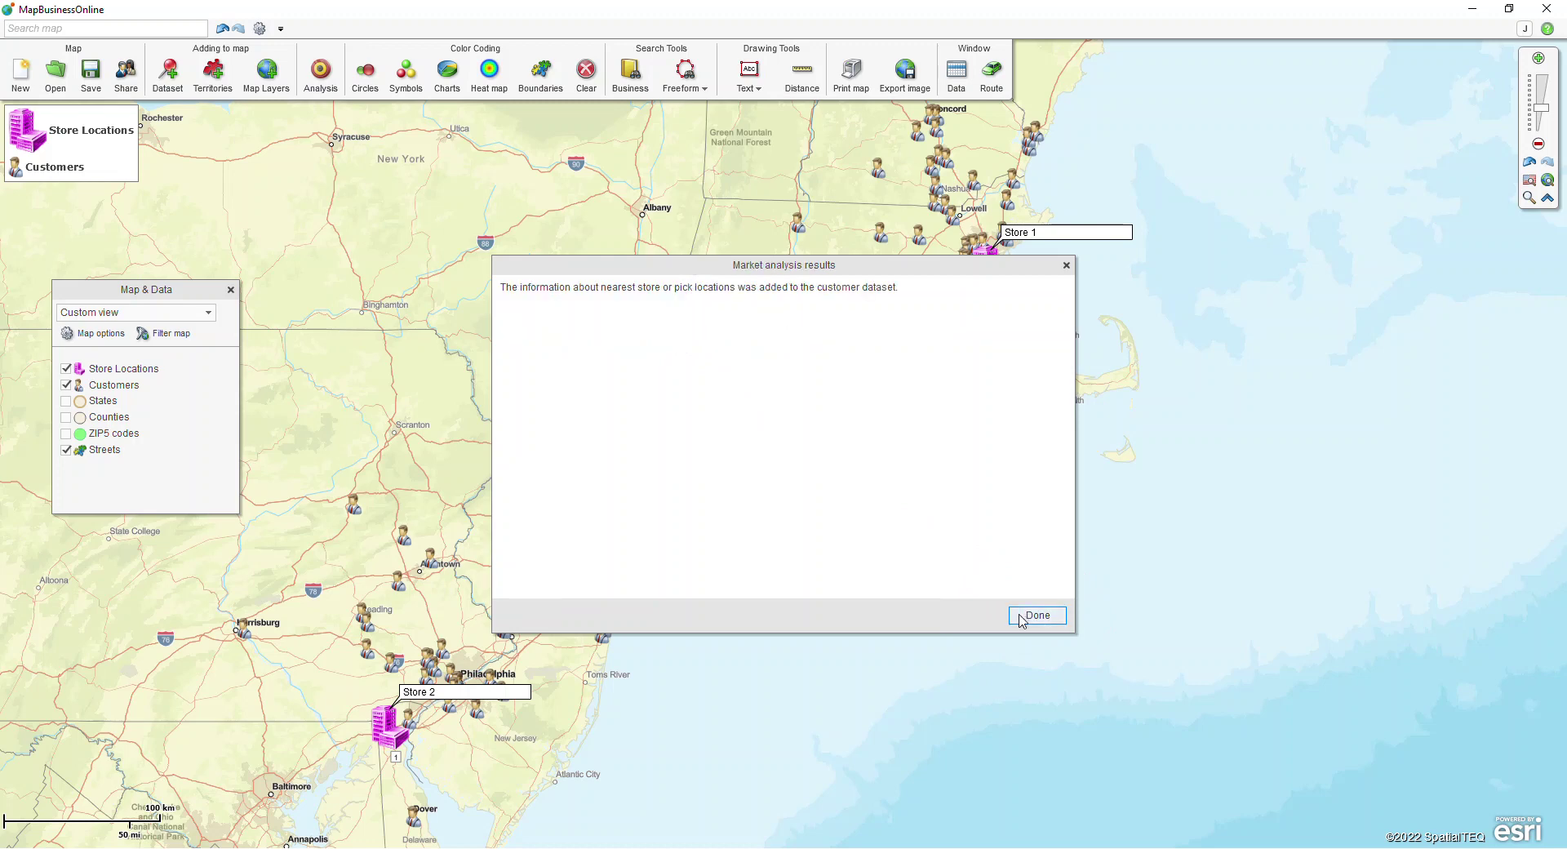
{"action": "left_click", "coordinate": [1021, 616]}
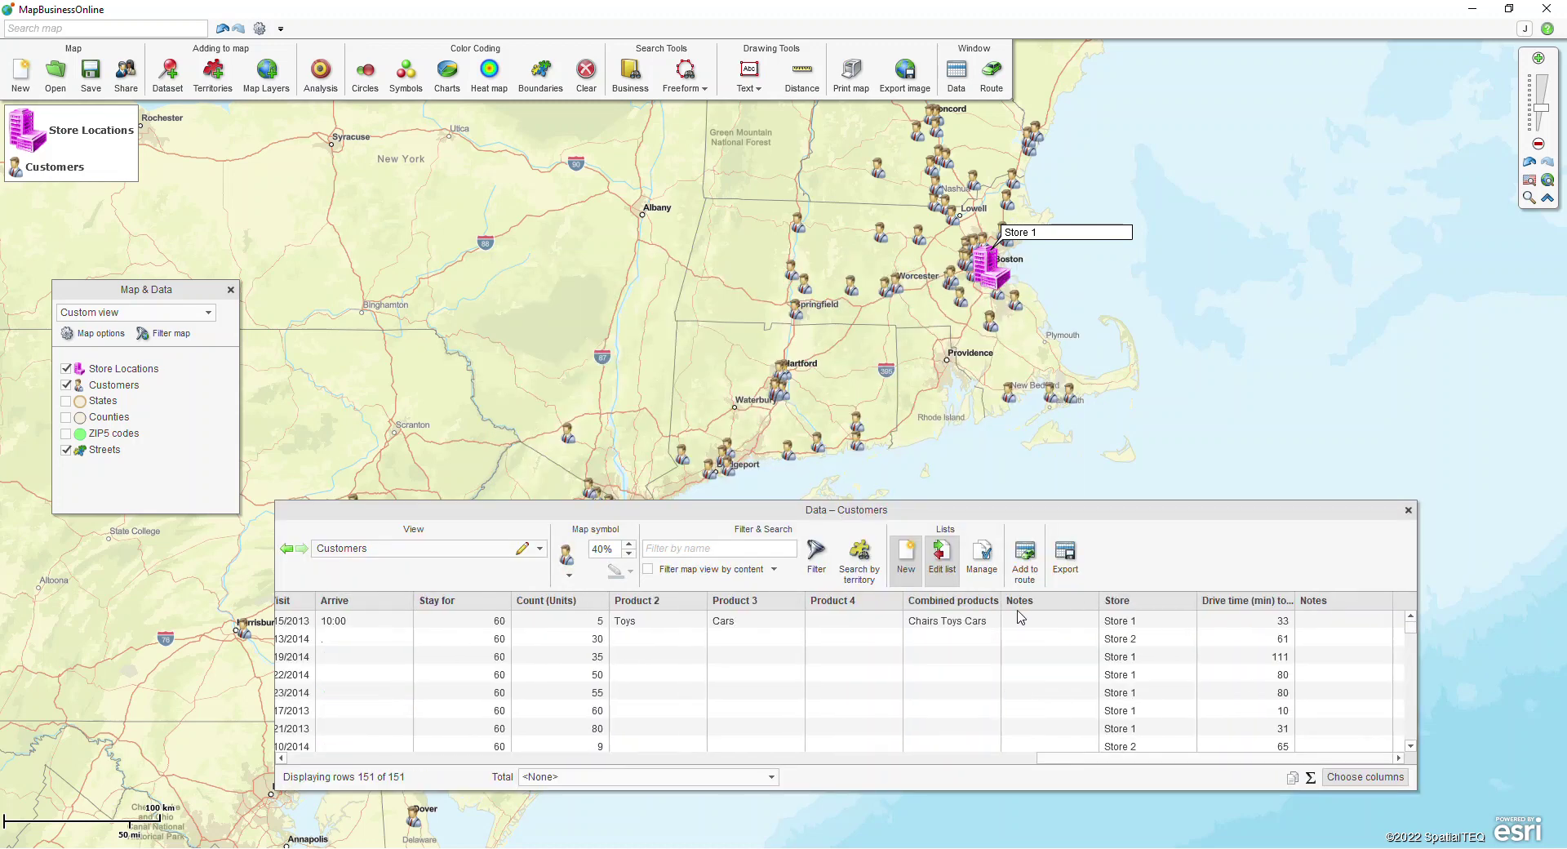
{"action": "left_click", "coordinate": [1186, 675]}
{"action": "left_click", "coordinate": [1186, 674]}
{"action": "left_click", "coordinate": [1162, 647]}
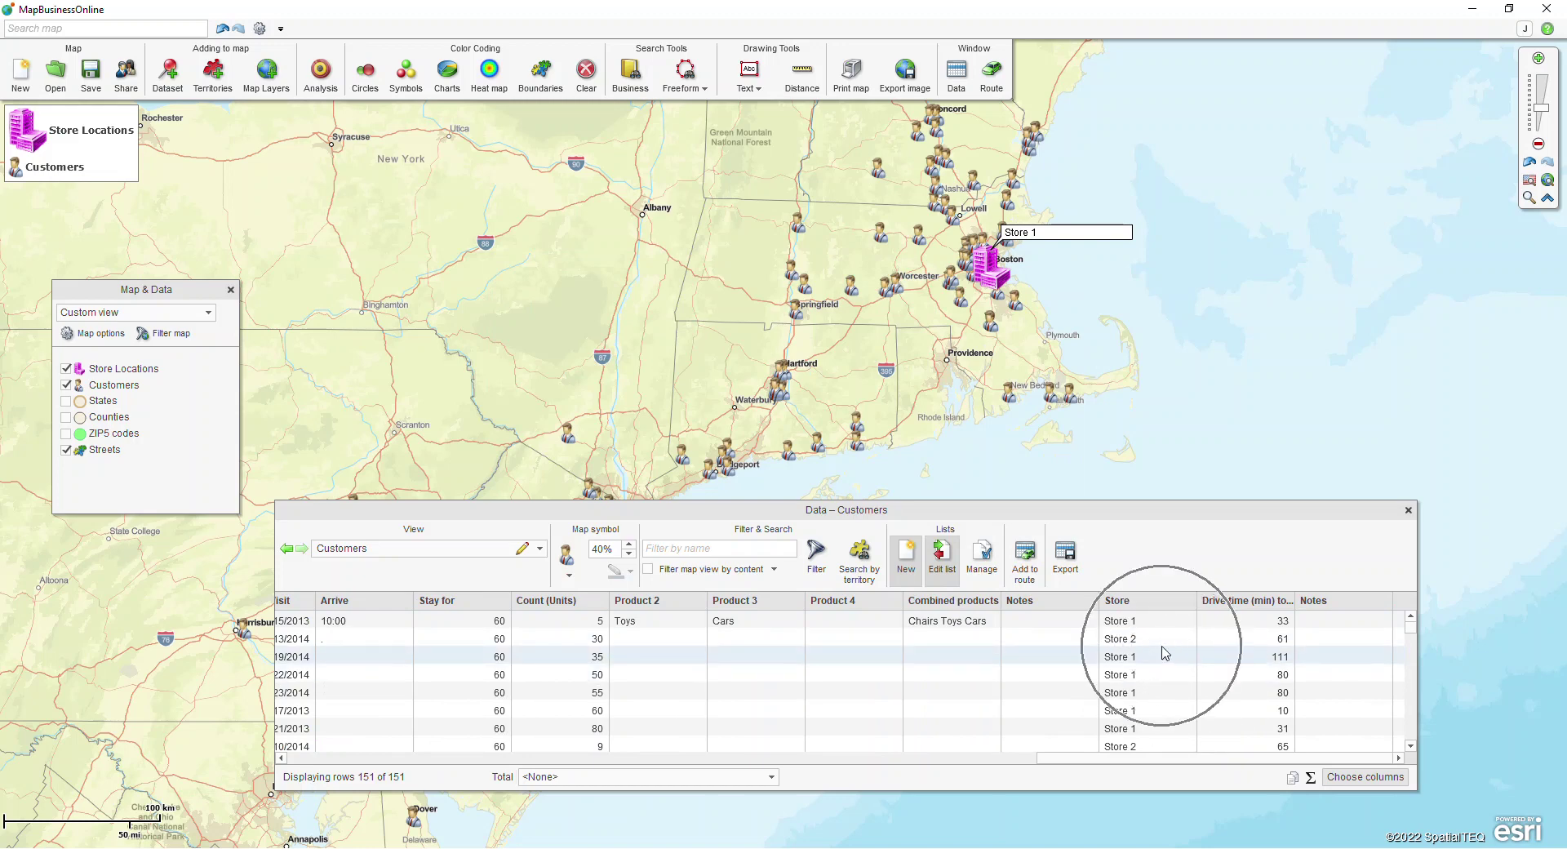
{"action": "left_click", "coordinate": [1234, 657]}
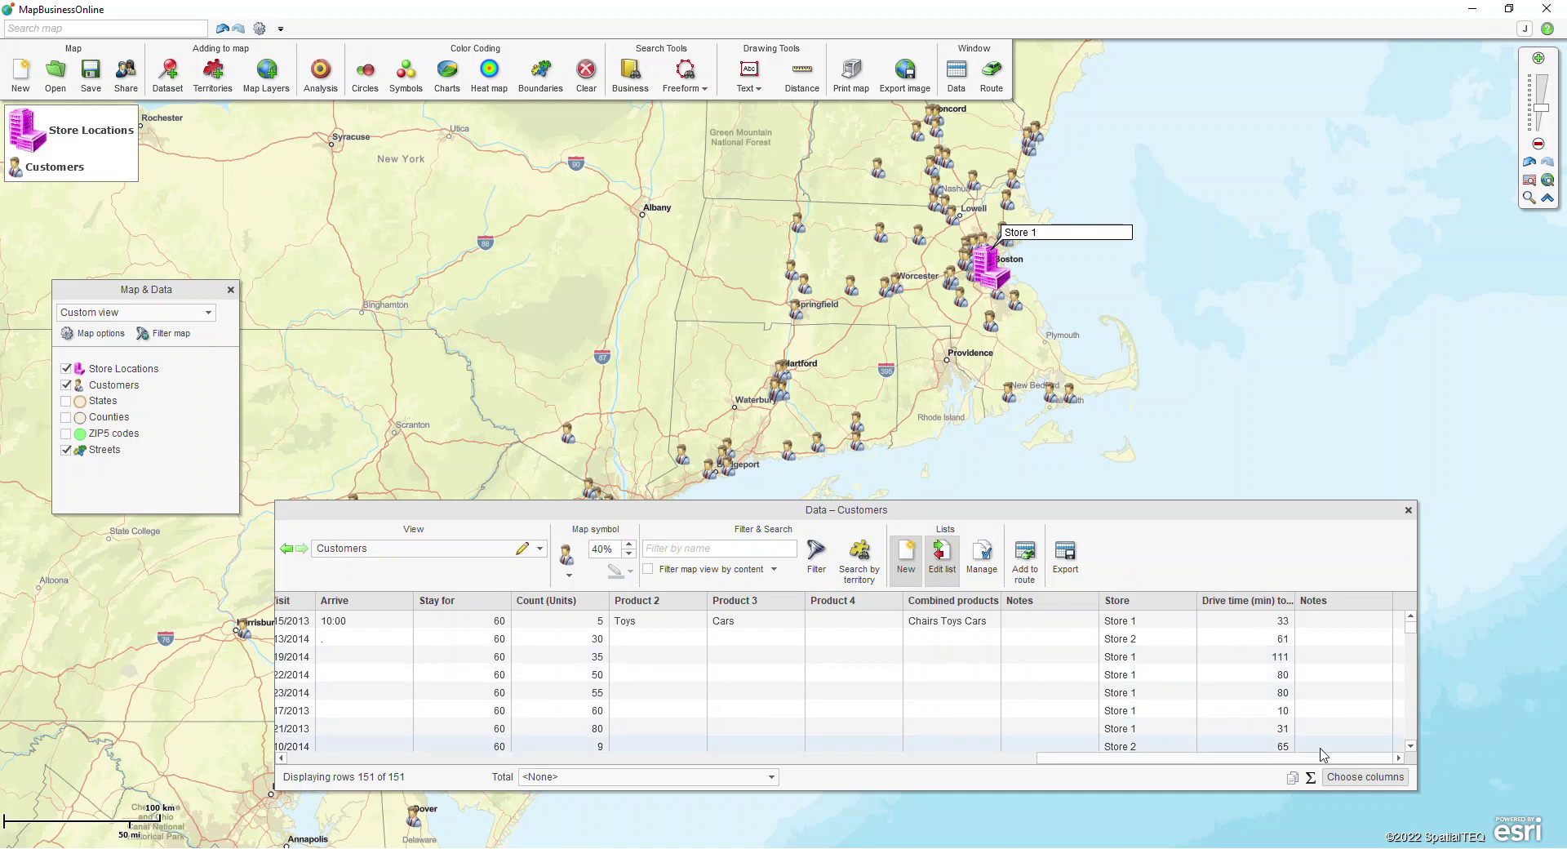
Remove Product 2, Product 3, Product 4, Combined products and the first Notes from the Customers columns to show.
{"action": "left_click_drag", "start_coordinate": [1224, 508], "coordinate": [1177, 422]}
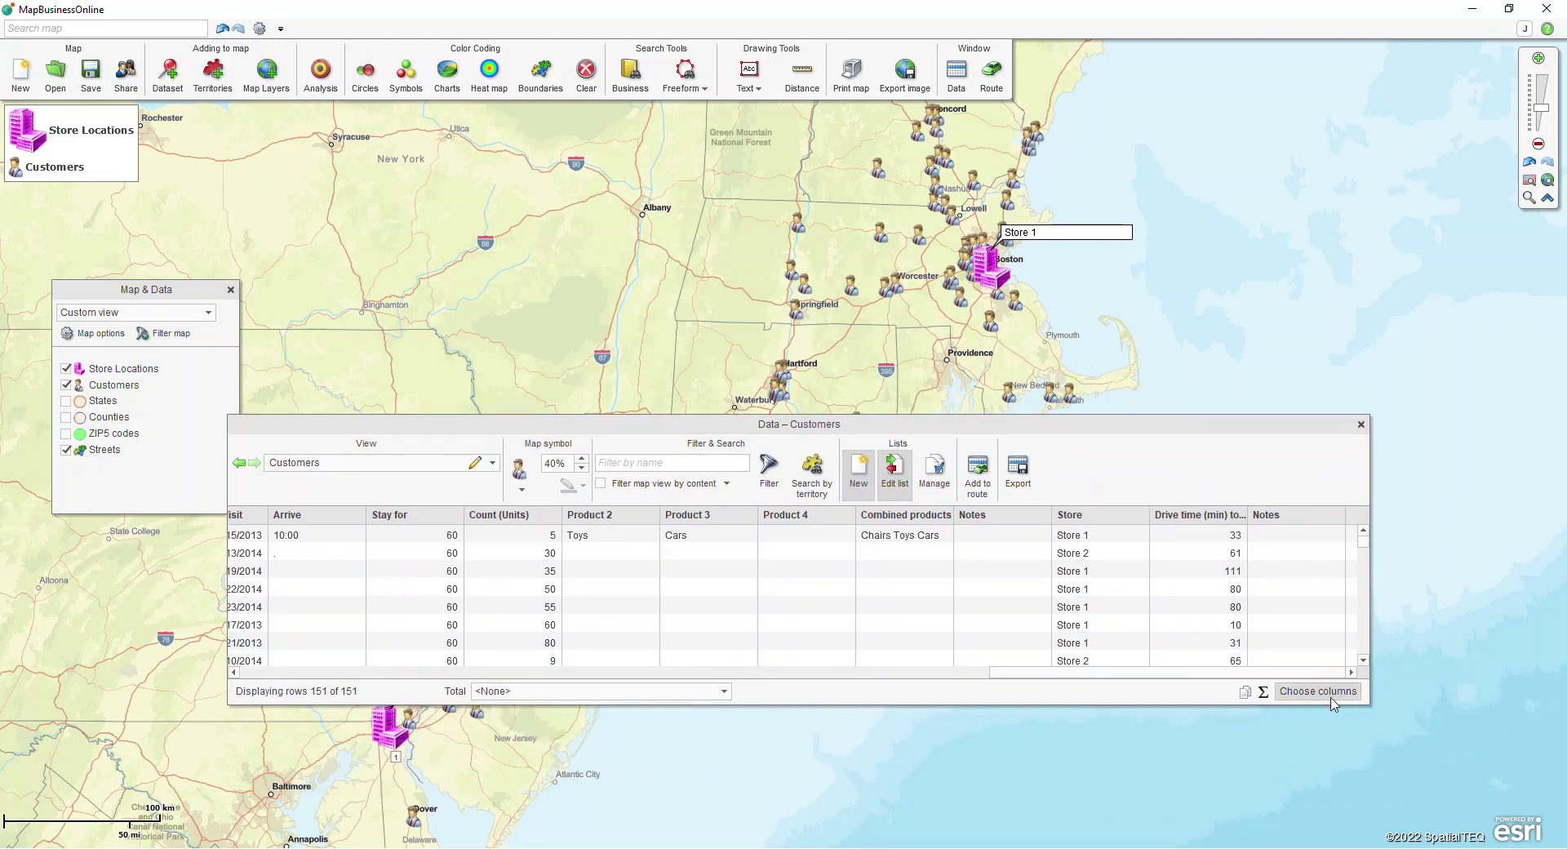
{"action": "left_click", "coordinate": [1365, 777]}
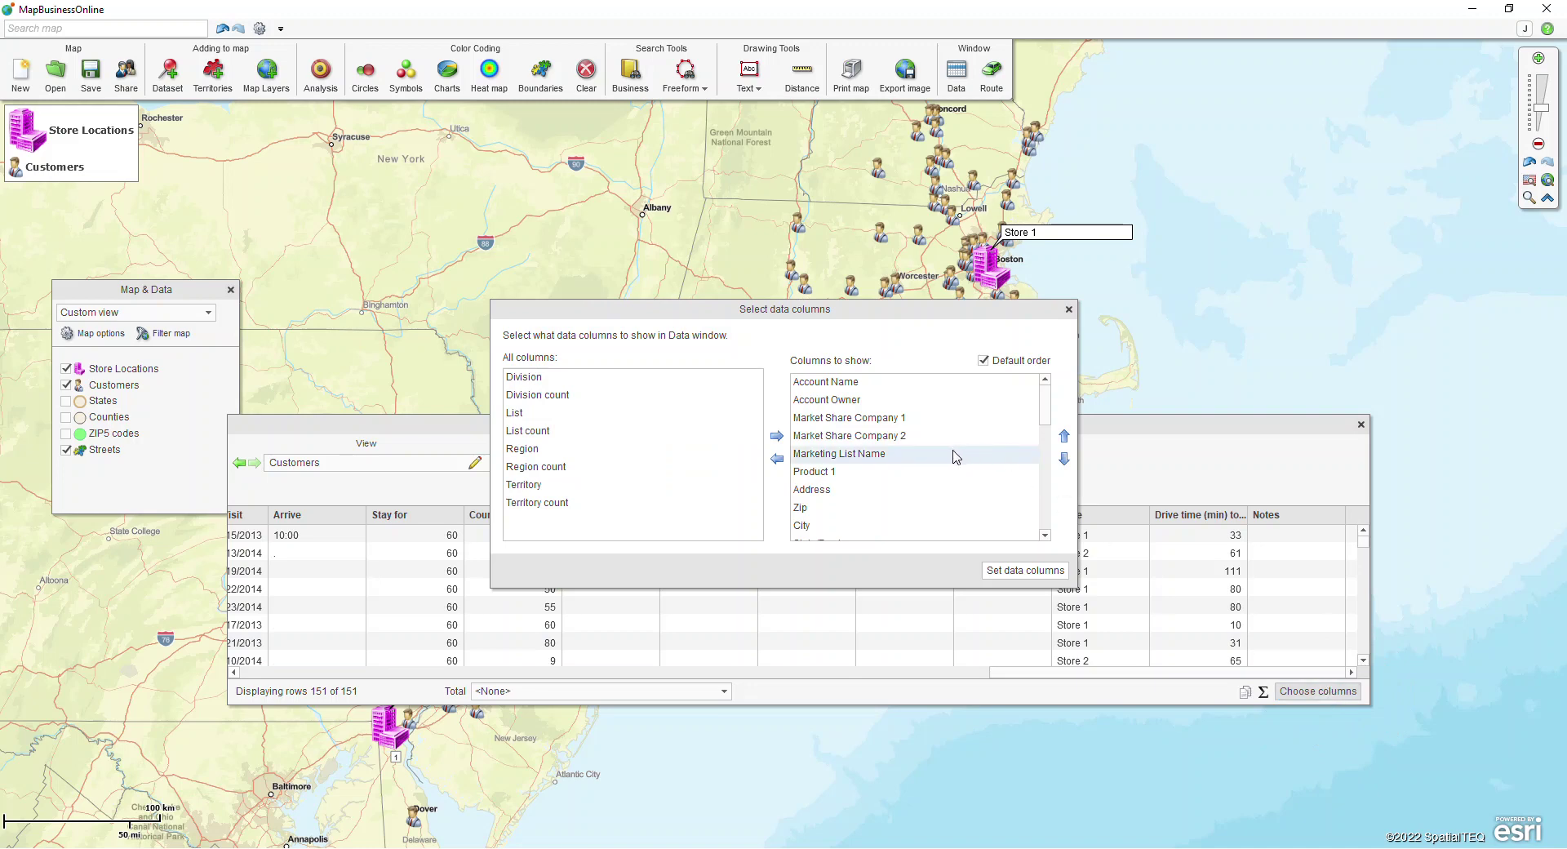
{"action": "scroll", "coordinate": [957, 457], "scroll_direction": "down", "scroll_amount": 5}
{"action": "scroll", "coordinate": [957, 457], "scroll_direction": "down", "scroll_amount": 5}
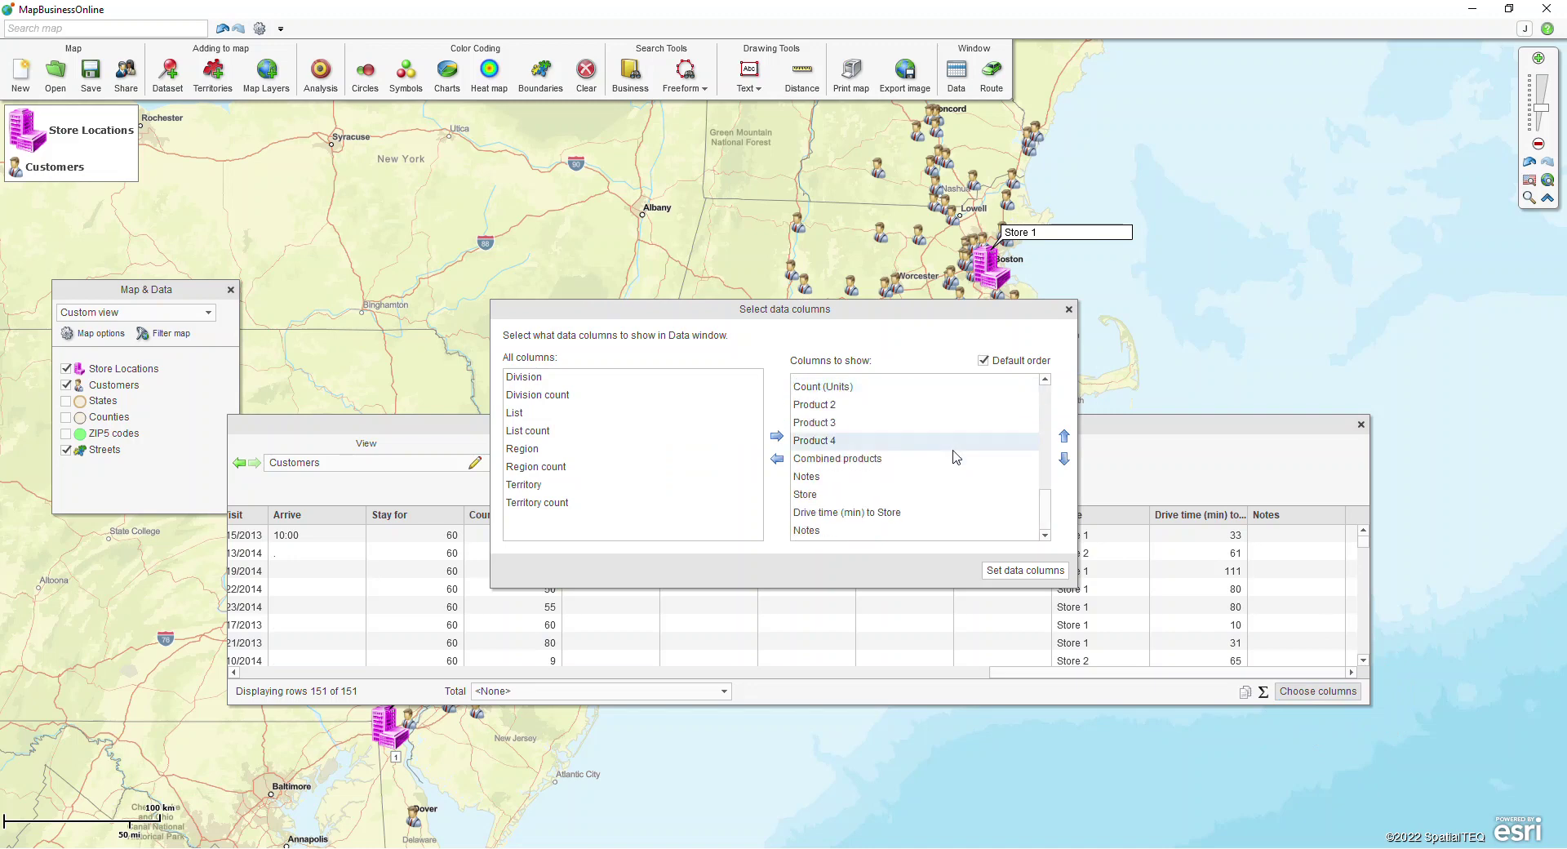
{"action": "left_click", "coordinate": [894, 482]}
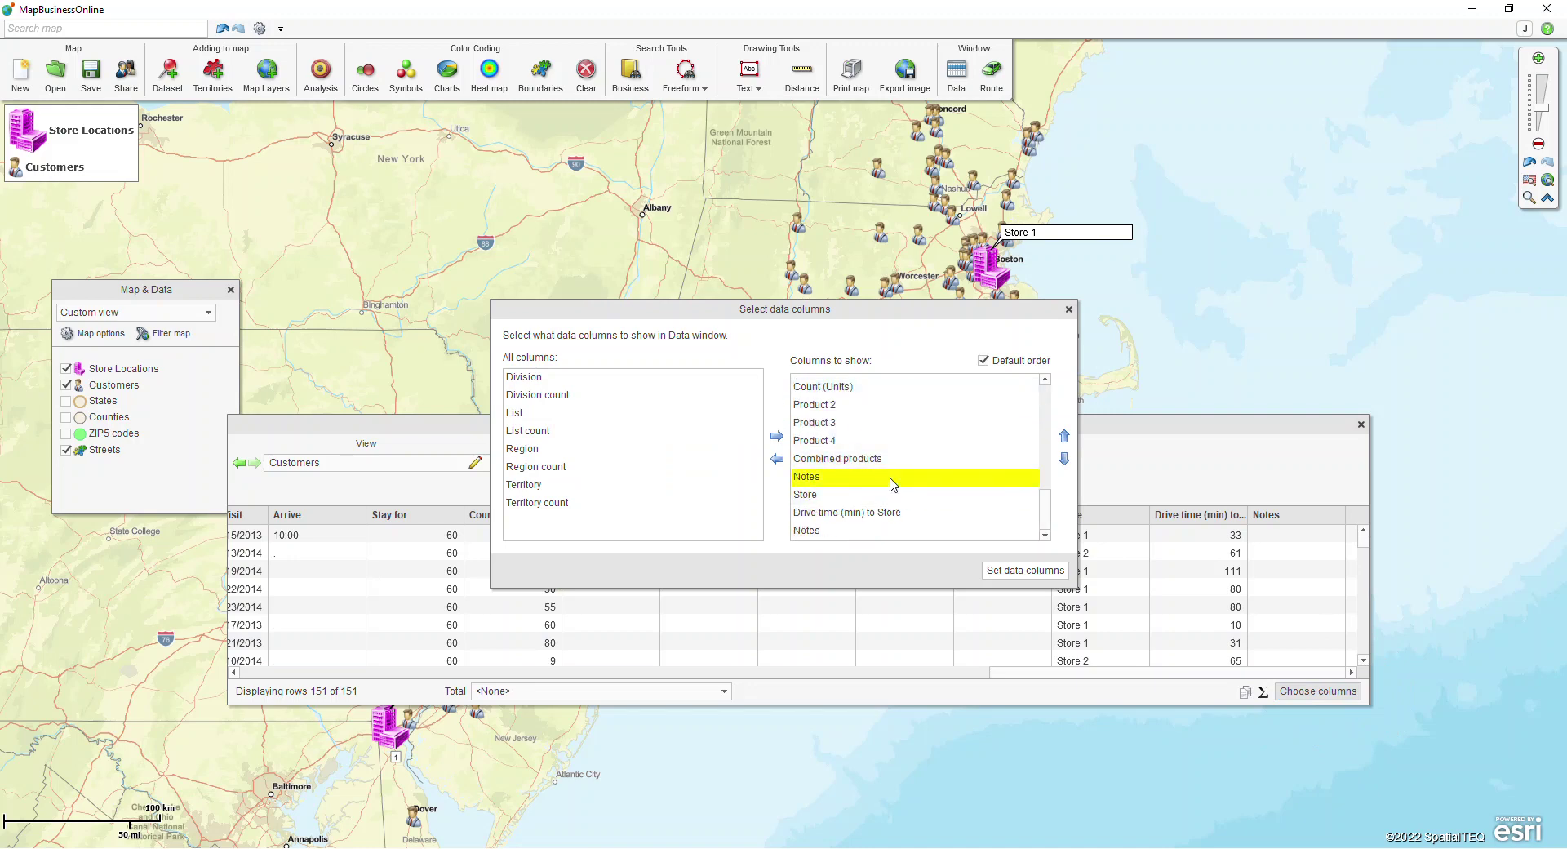
{"action": "key", "text": "shift+Up"}
{"action": "key", "text": "shift+Up"}
{"action": "key", "text": "shift+Up"}
{"action": "key", "text": "shift+Up"}
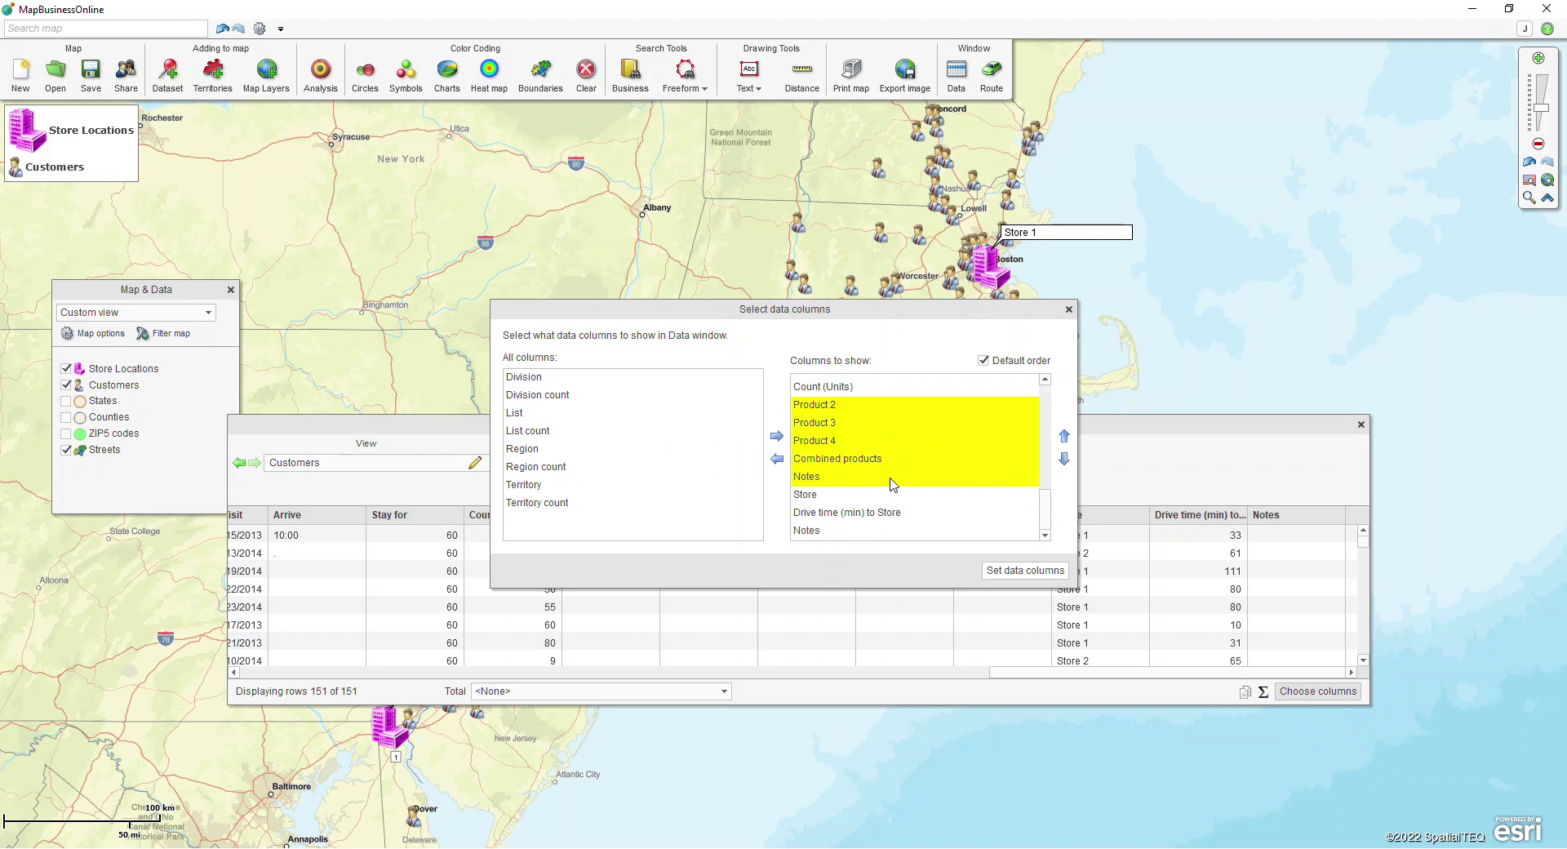
{"action": "left_click", "coordinate": [776, 462]}
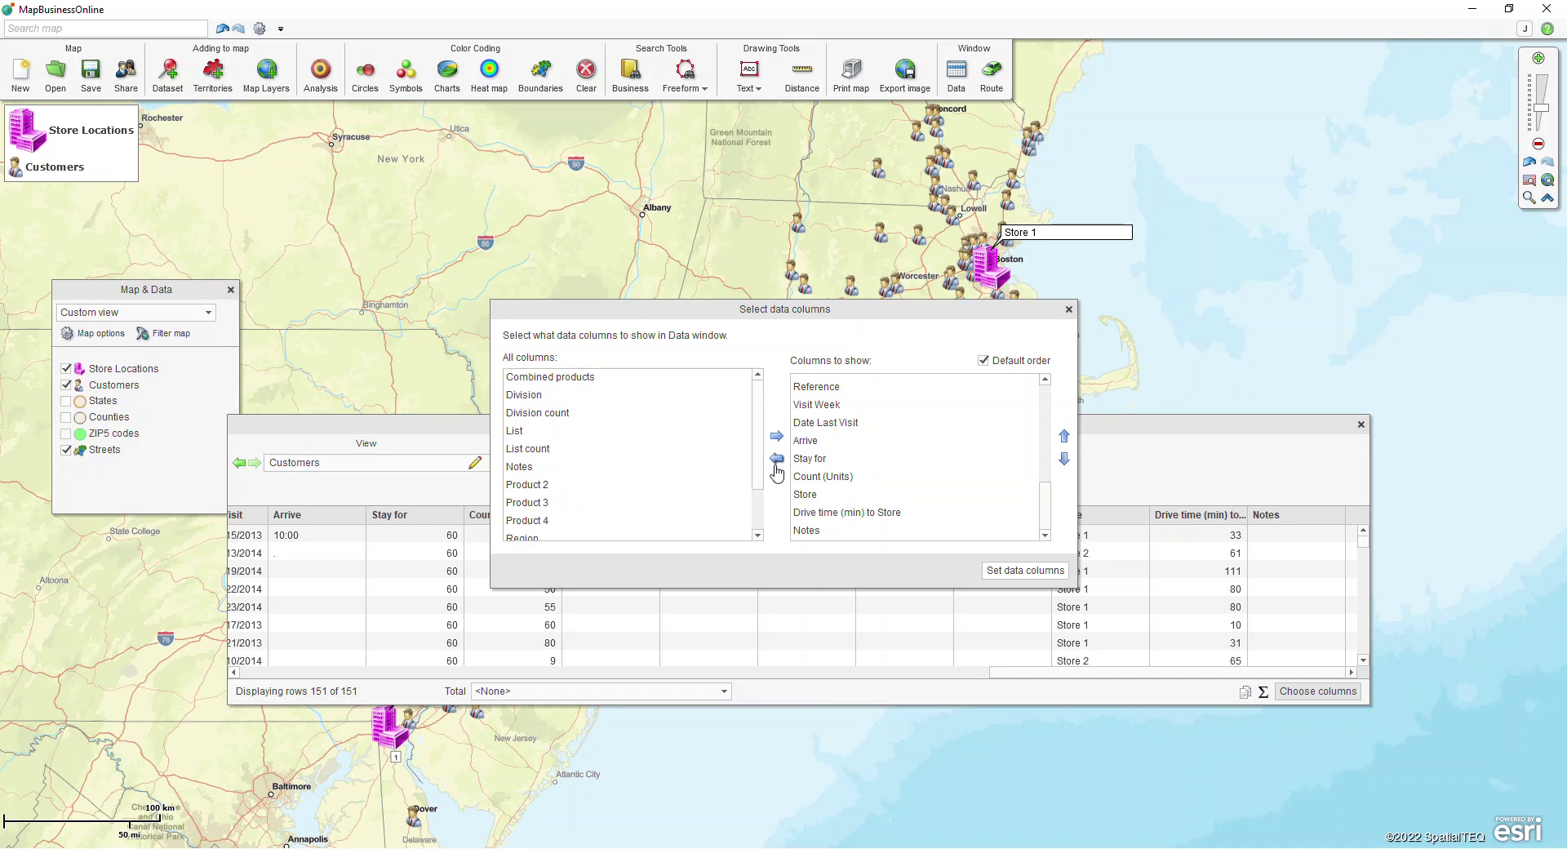
Place the Store and Drive time (min) to Store columns directly after Account Name and apply the column setup.
{"action": "left_click", "coordinate": [827, 514]}
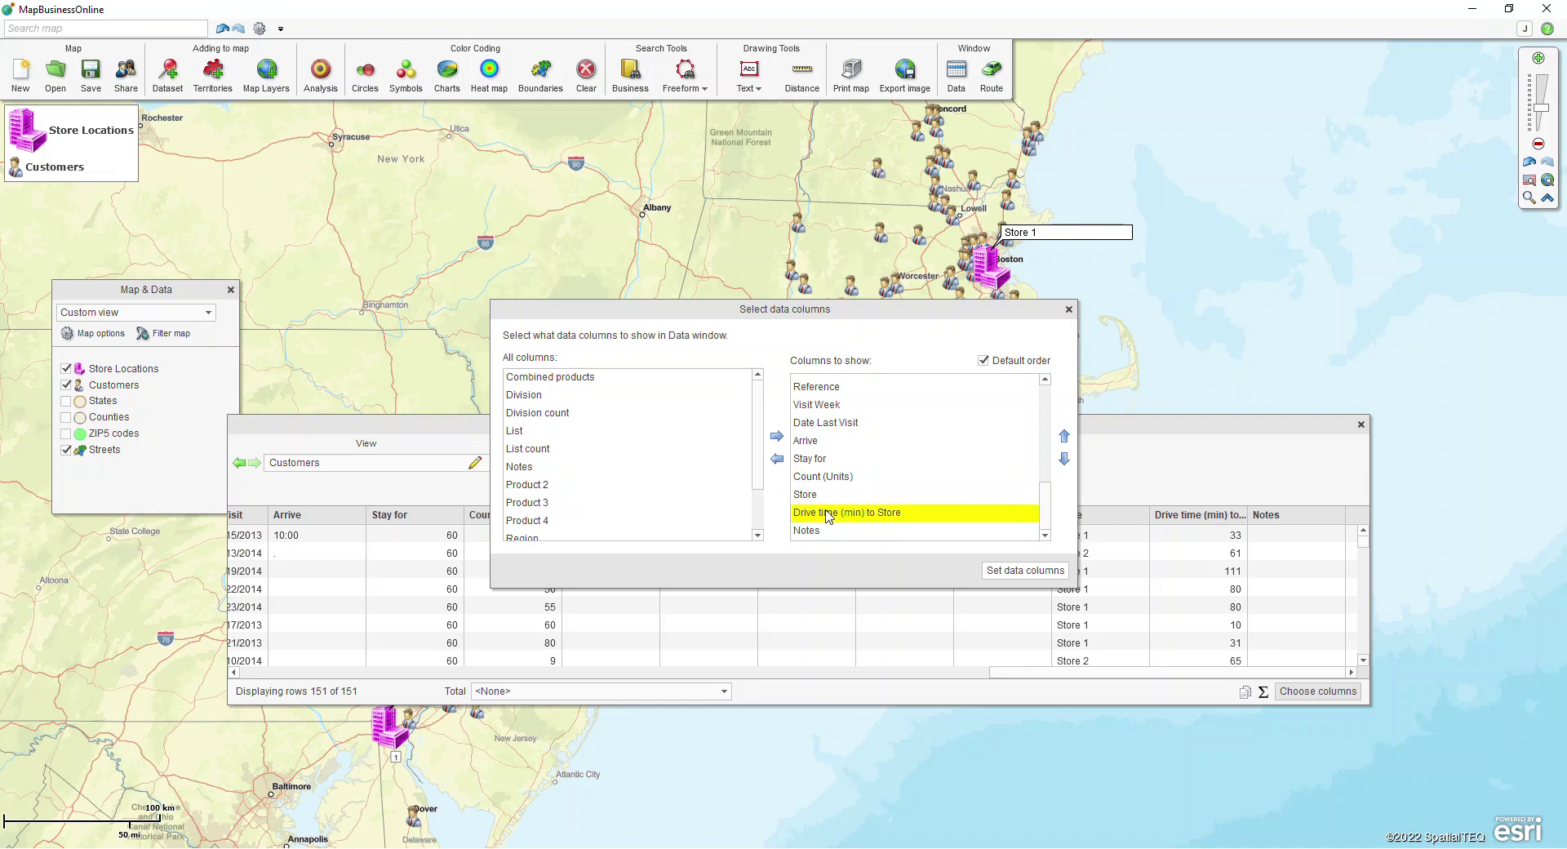
{"action": "key", "text": "shift+Up"}
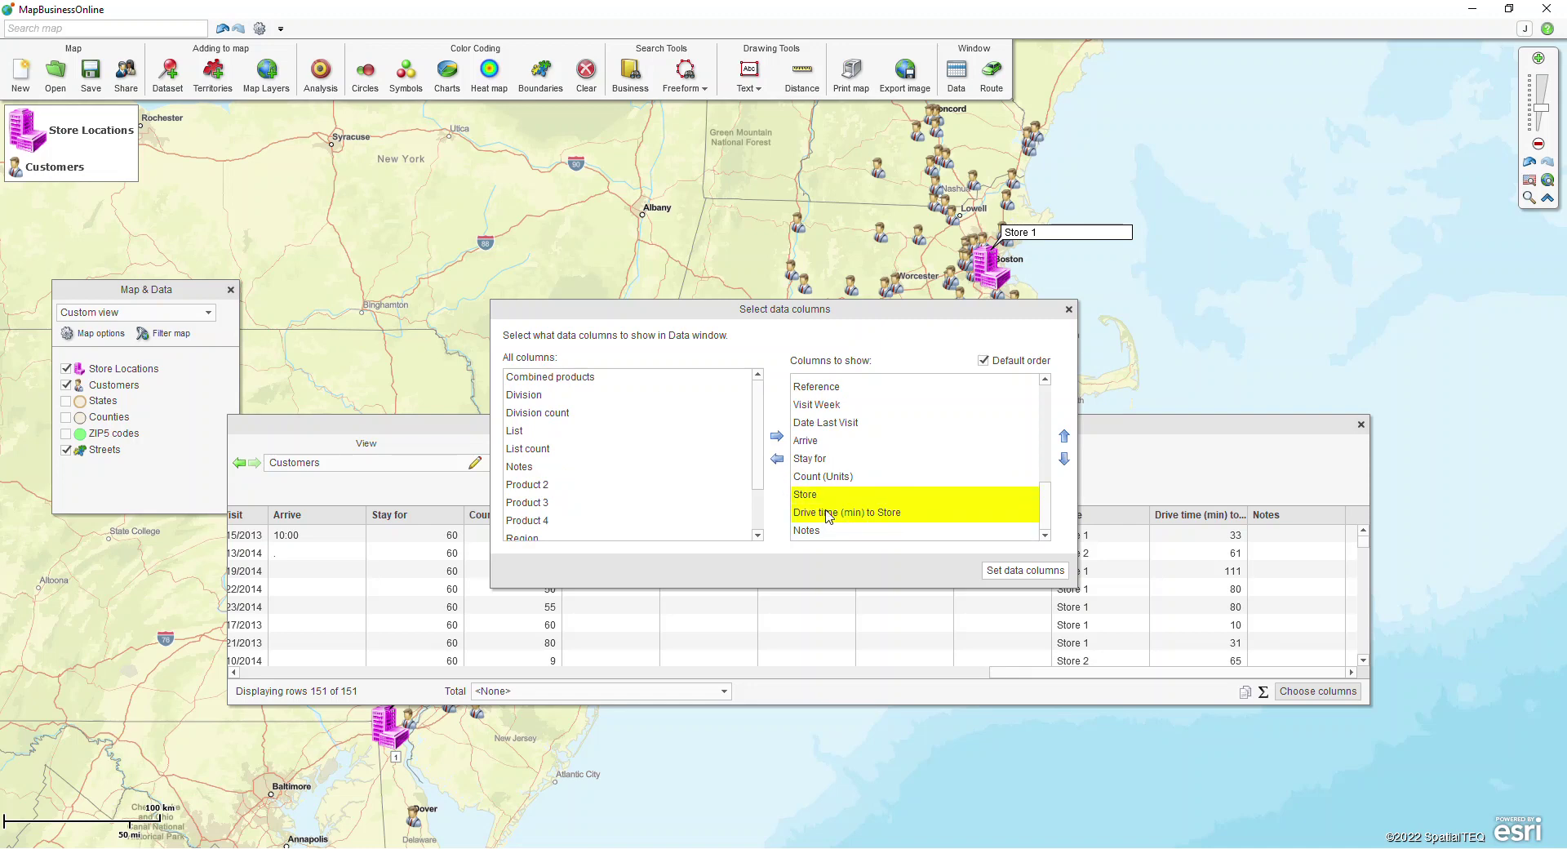
{"action": "left_click", "coordinate": [1065, 439]}
{"action": "left_click", "coordinate": [1064, 439]}
{"action": "left_click", "coordinate": [1065, 438]}
{"action": "left_click", "coordinate": [1064, 438]}
{"action": "left_click", "coordinate": [1064, 438]}
{"action": "left_click", "coordinate": [1064, 438]}
{"action": "left_click", "coordinate": [1065, 438]}
{"action": "left_click", "coordinate": [1064, 438]}
{"action": "left_click", "coordinate": [1065, 438]}
{"action": "left_click", "coordinate": [1065, 438]}
{"action": "left_click", "coordinate": [1064, 438]}
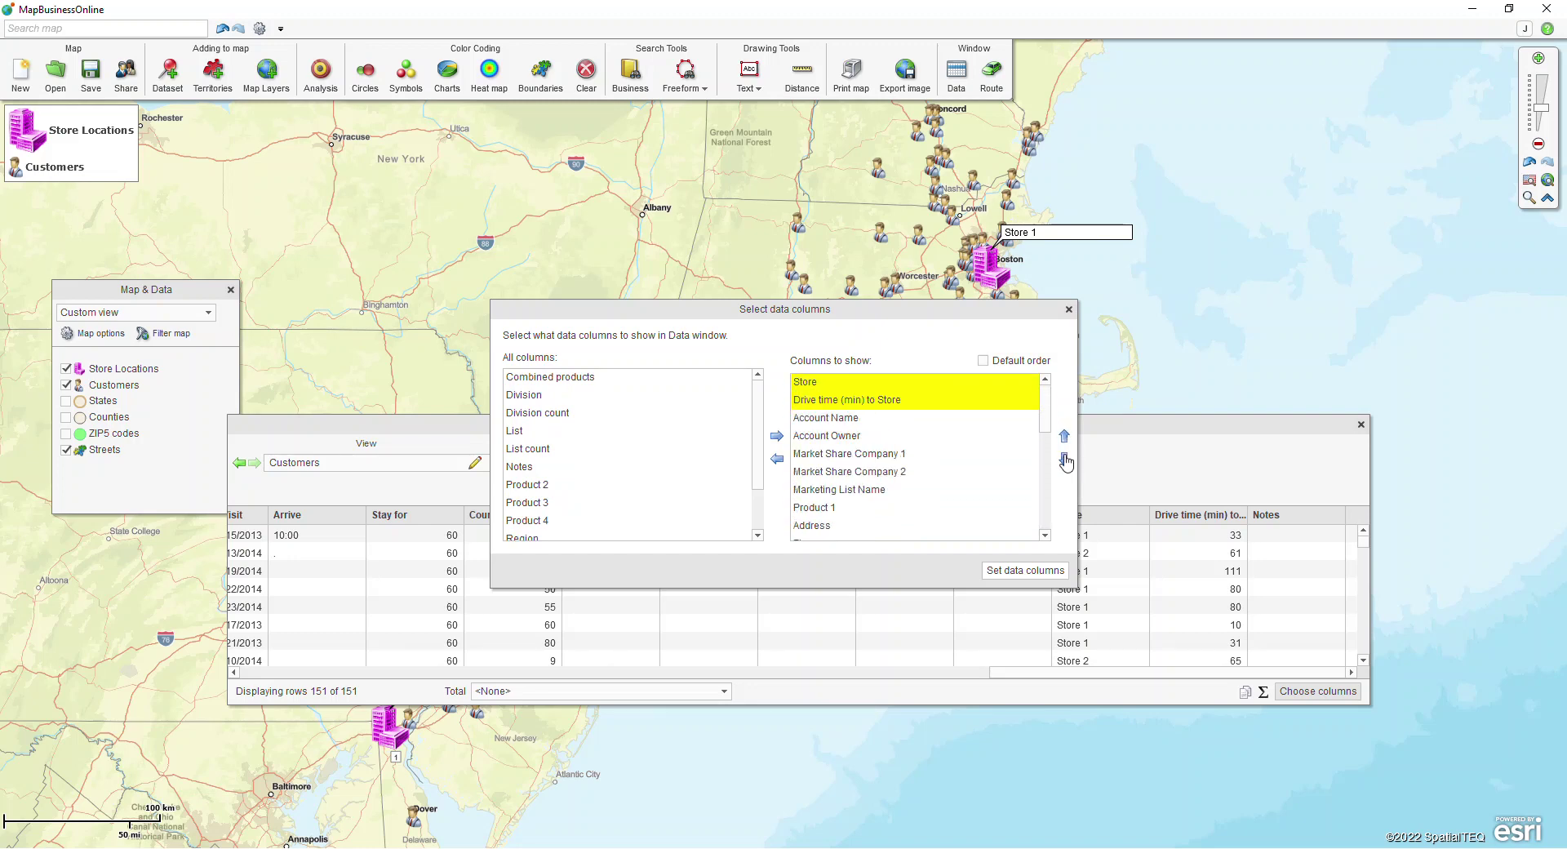
{"action": "left_click", "coordinate": [1064, 459]}
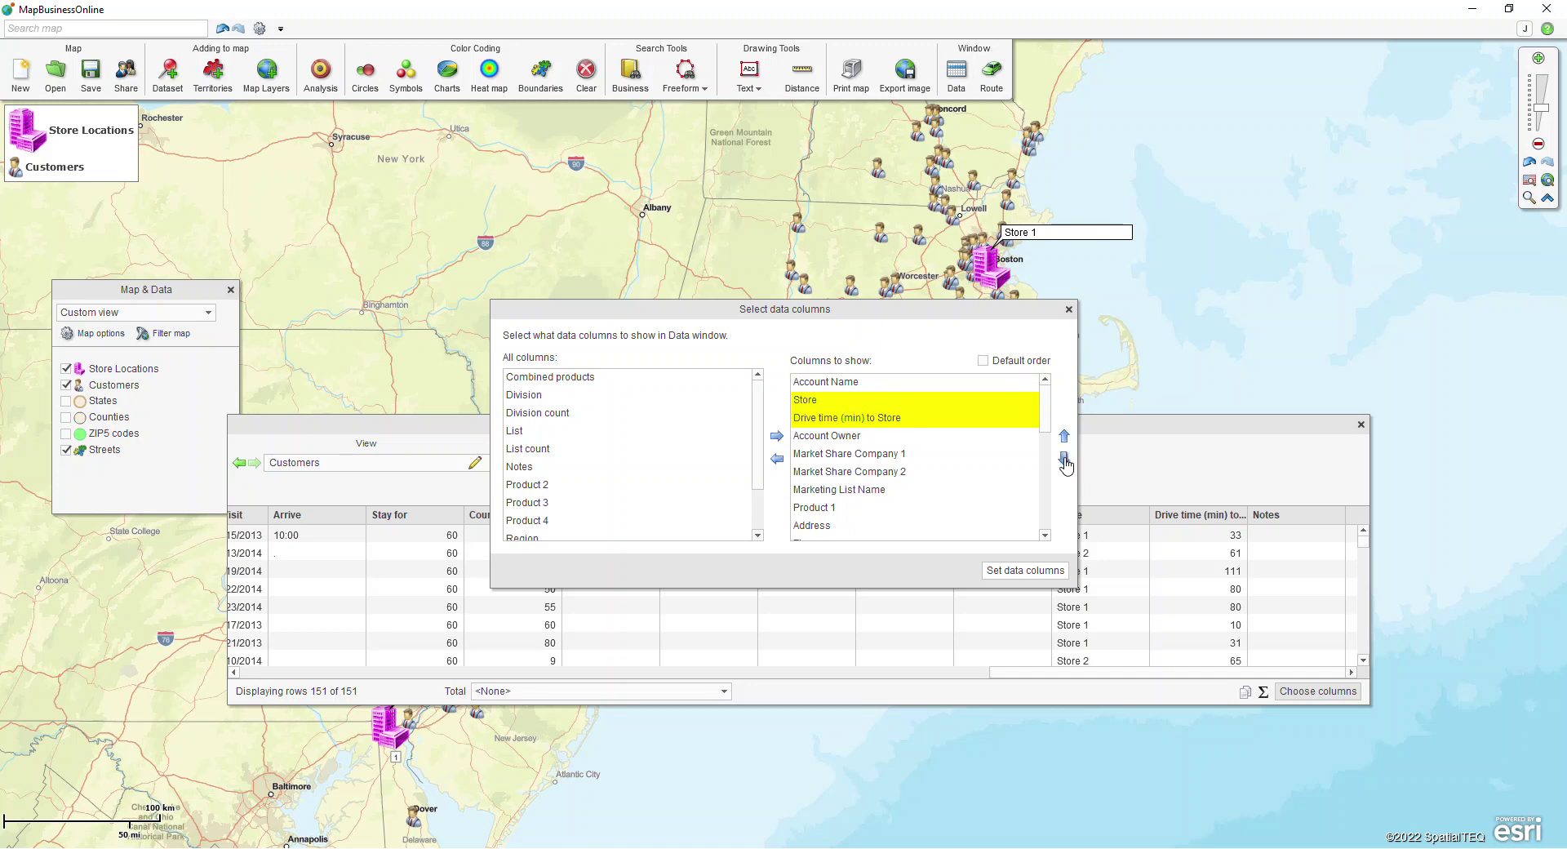
{"action": "left_click", "coordinate": [1029, 576]}
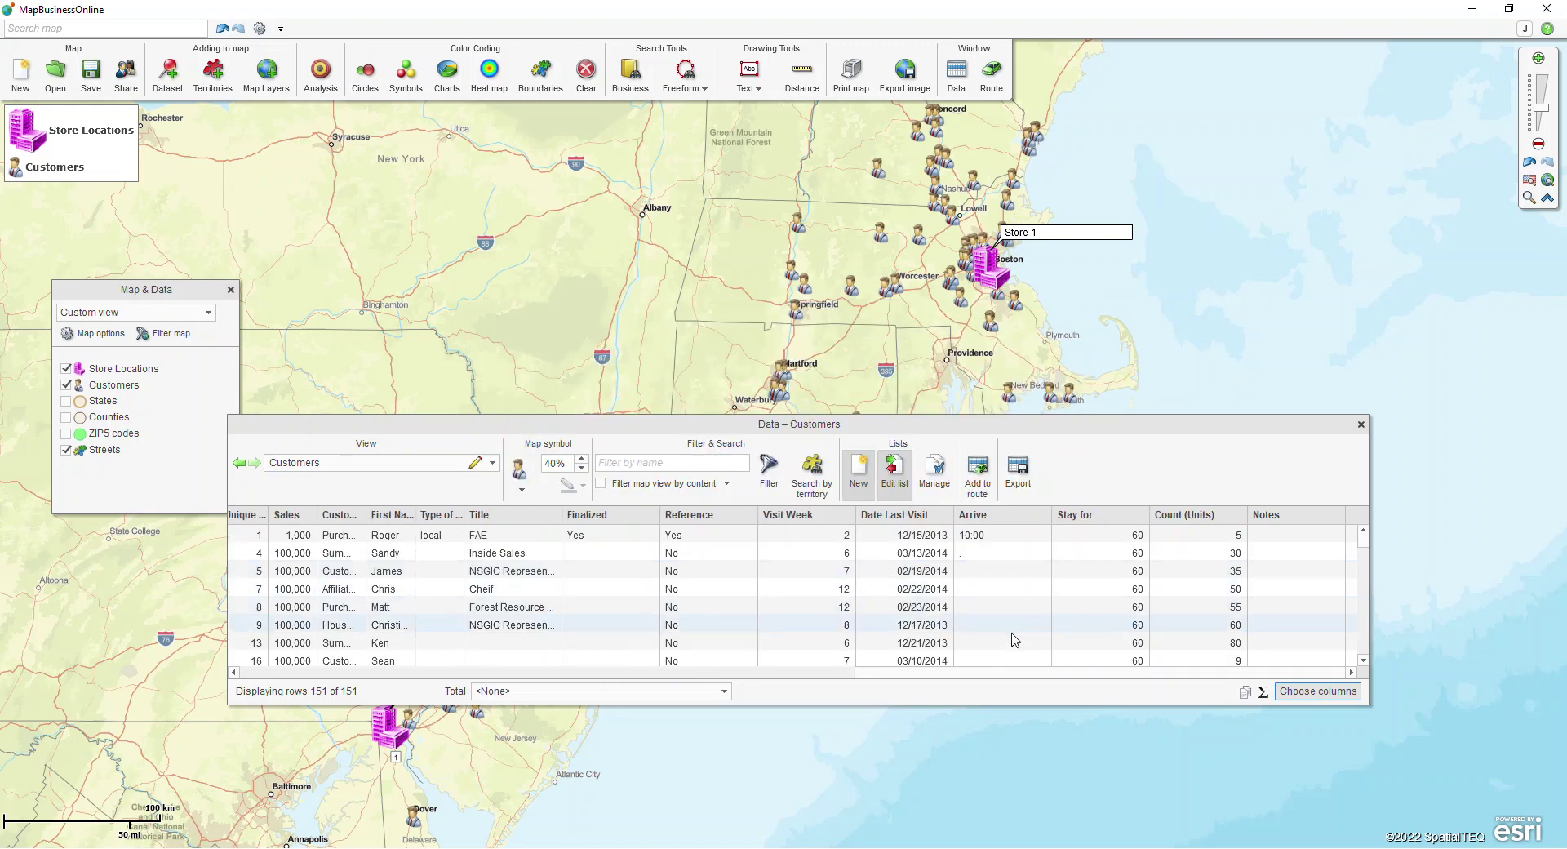
Widen the Account Name column of the Customers data and reposition the data window over the map.
{"action": "left_click_drag", "start_coordinate": [980, 671], "coordinate": [367, 667]}
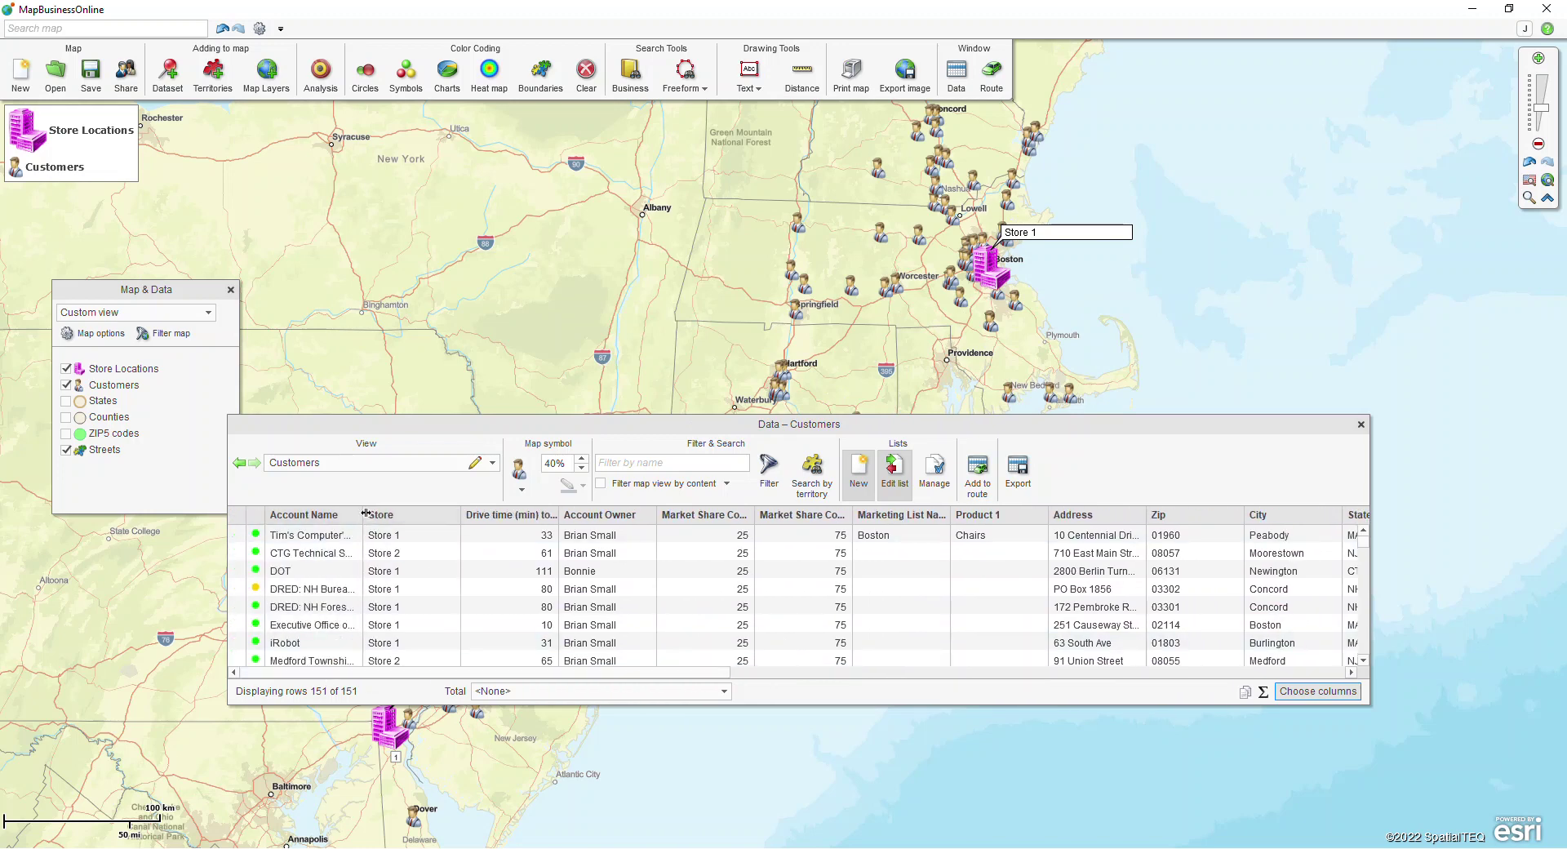
{"action": "left_click_drag", "start_coordinate": [363, 515], "coordinate": [417, 515]}
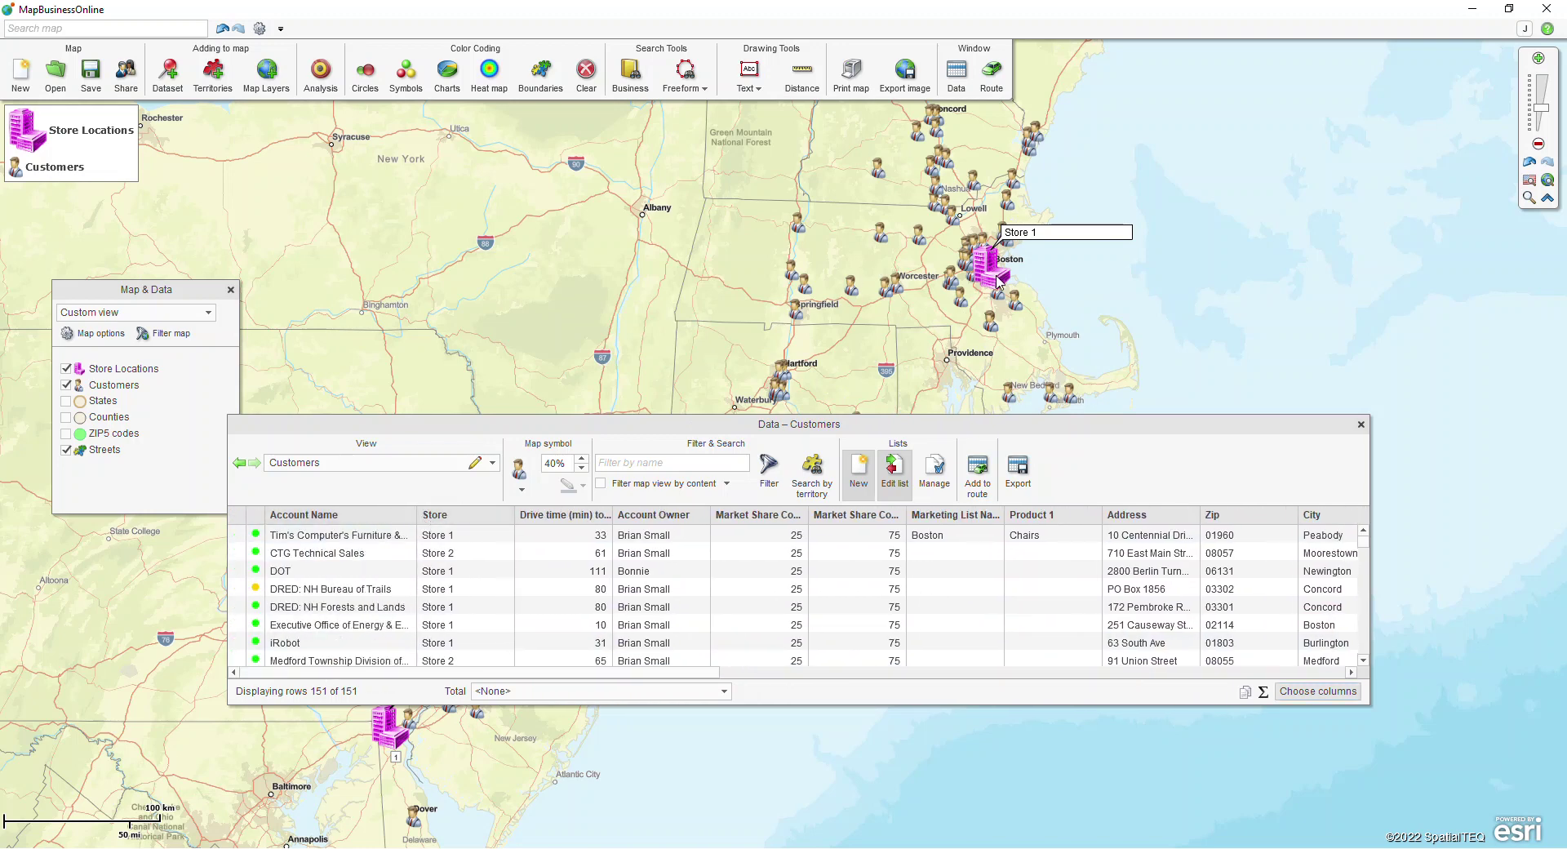
{"action": "left_click_drag", "start_coordinate": [866, 413], "coordinate": [1232, 325]}
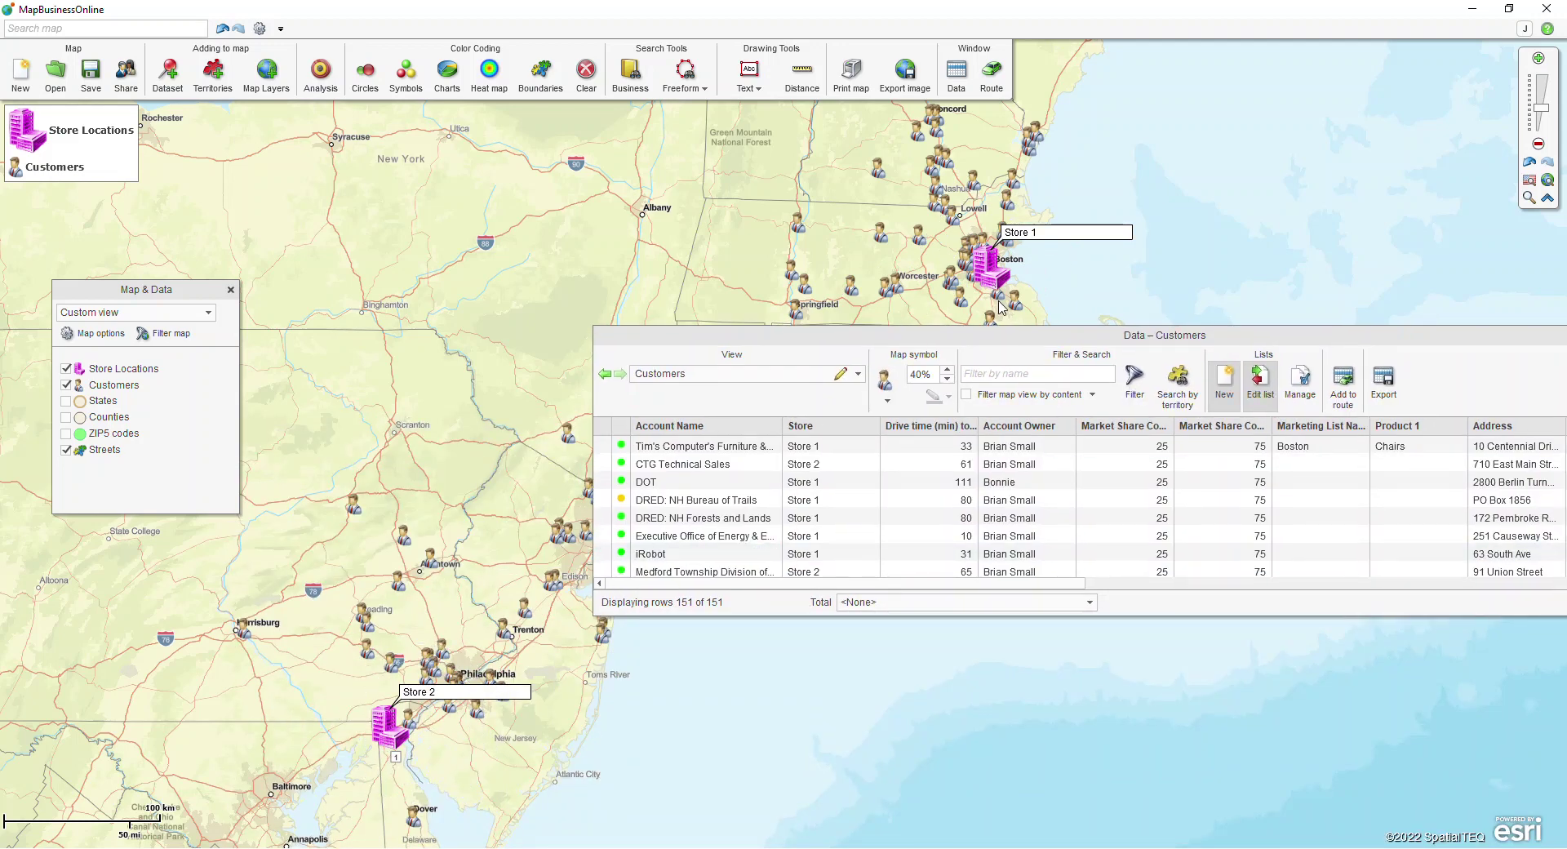
{"action": "left_click_drag", "start_coordinate": [997, 336], "coordinate": [658, 405]}
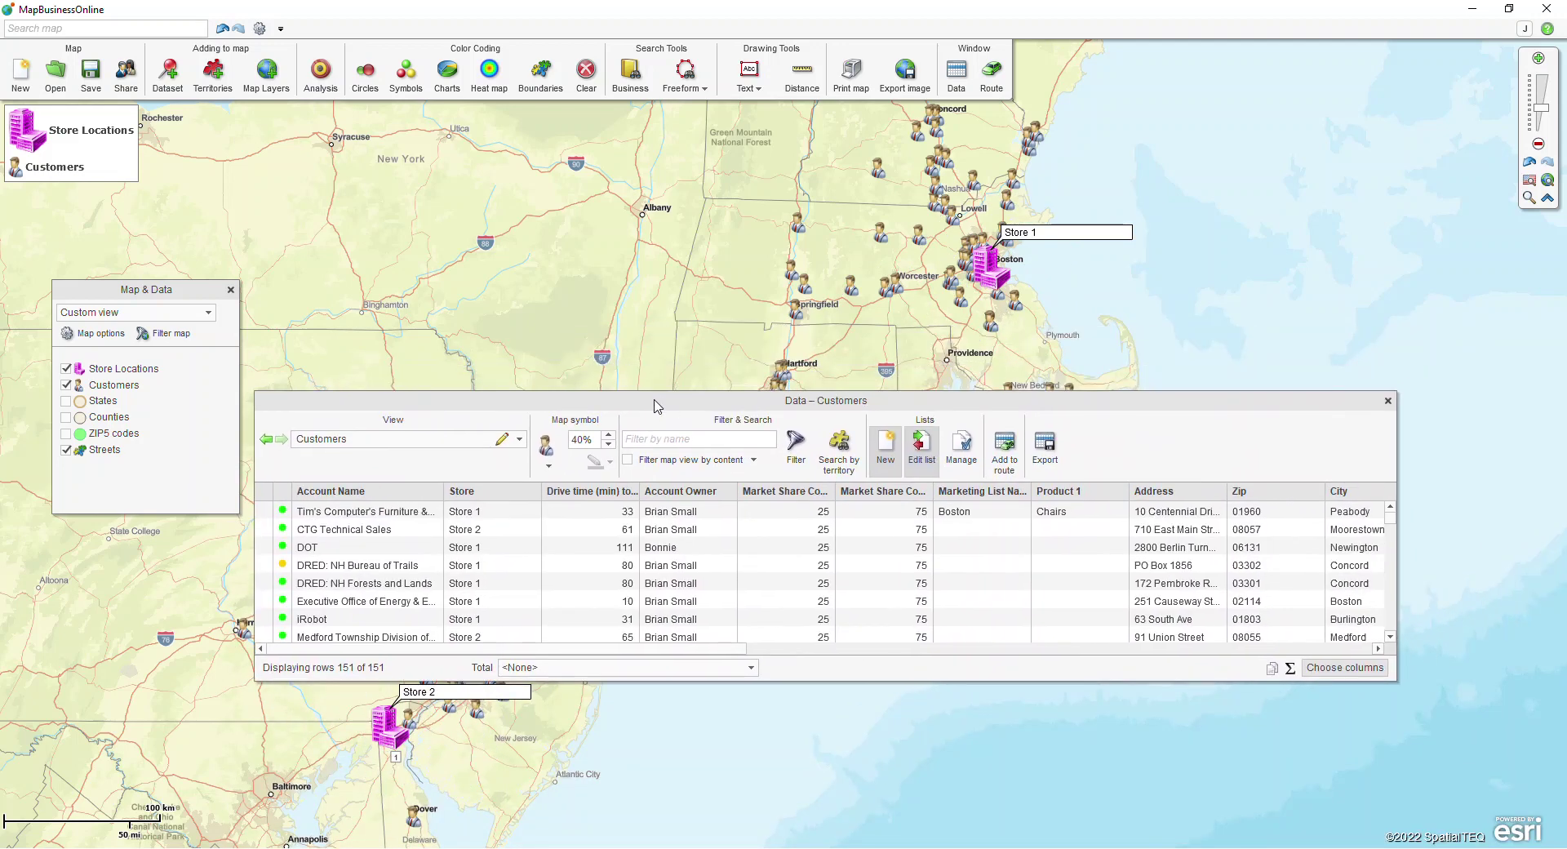
Examine the nearest store and drive time listed for the first customer and for Gamm Air Inc.
{"action": "left_click", "coordinate": [360, 519]}
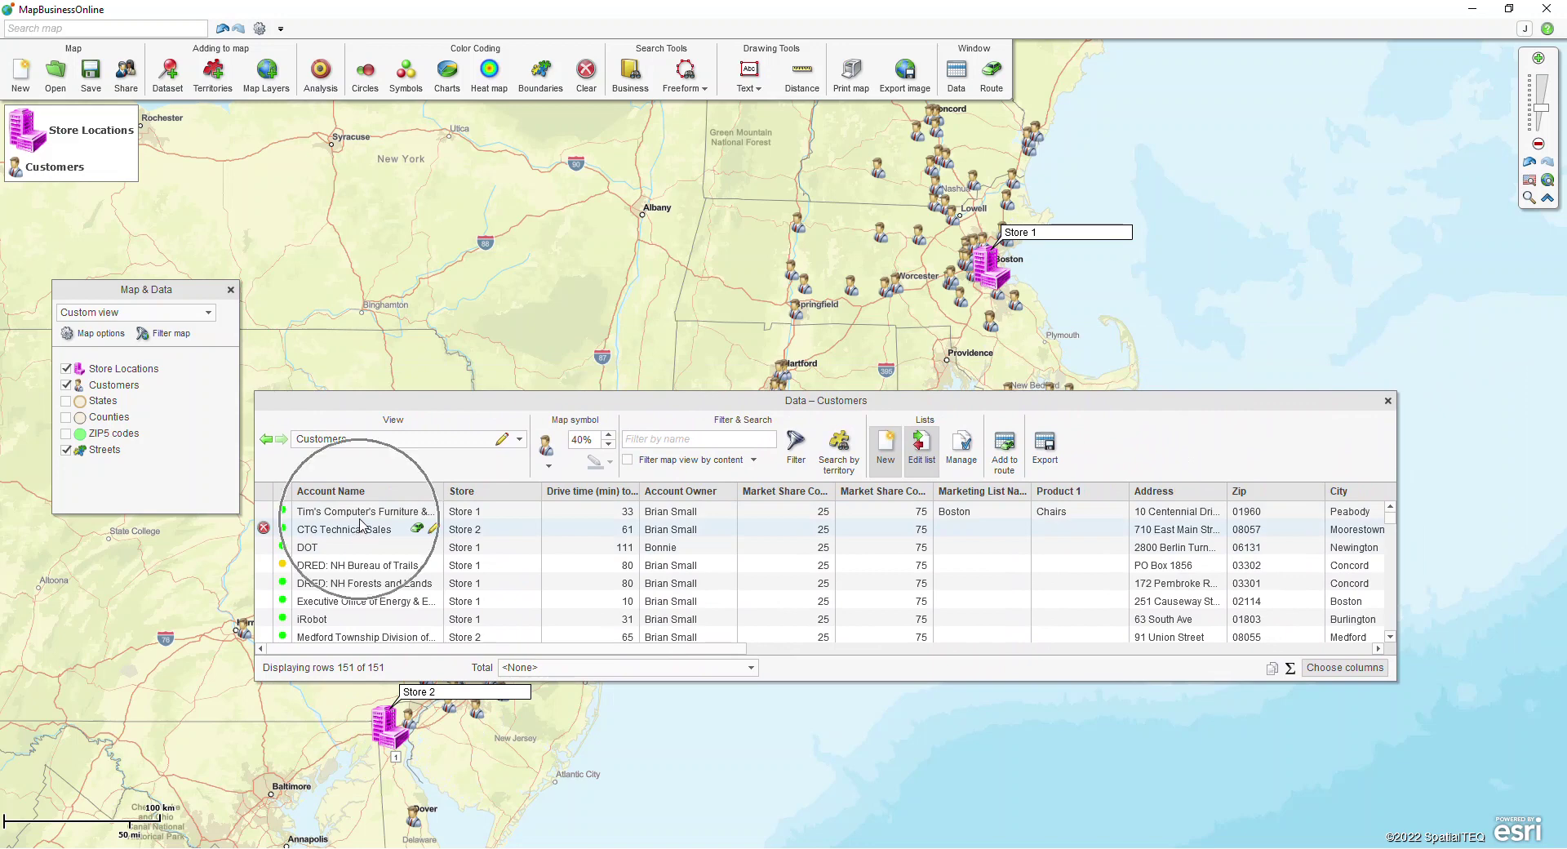
{"action": "left_click", "coordinate": [472, 516]}
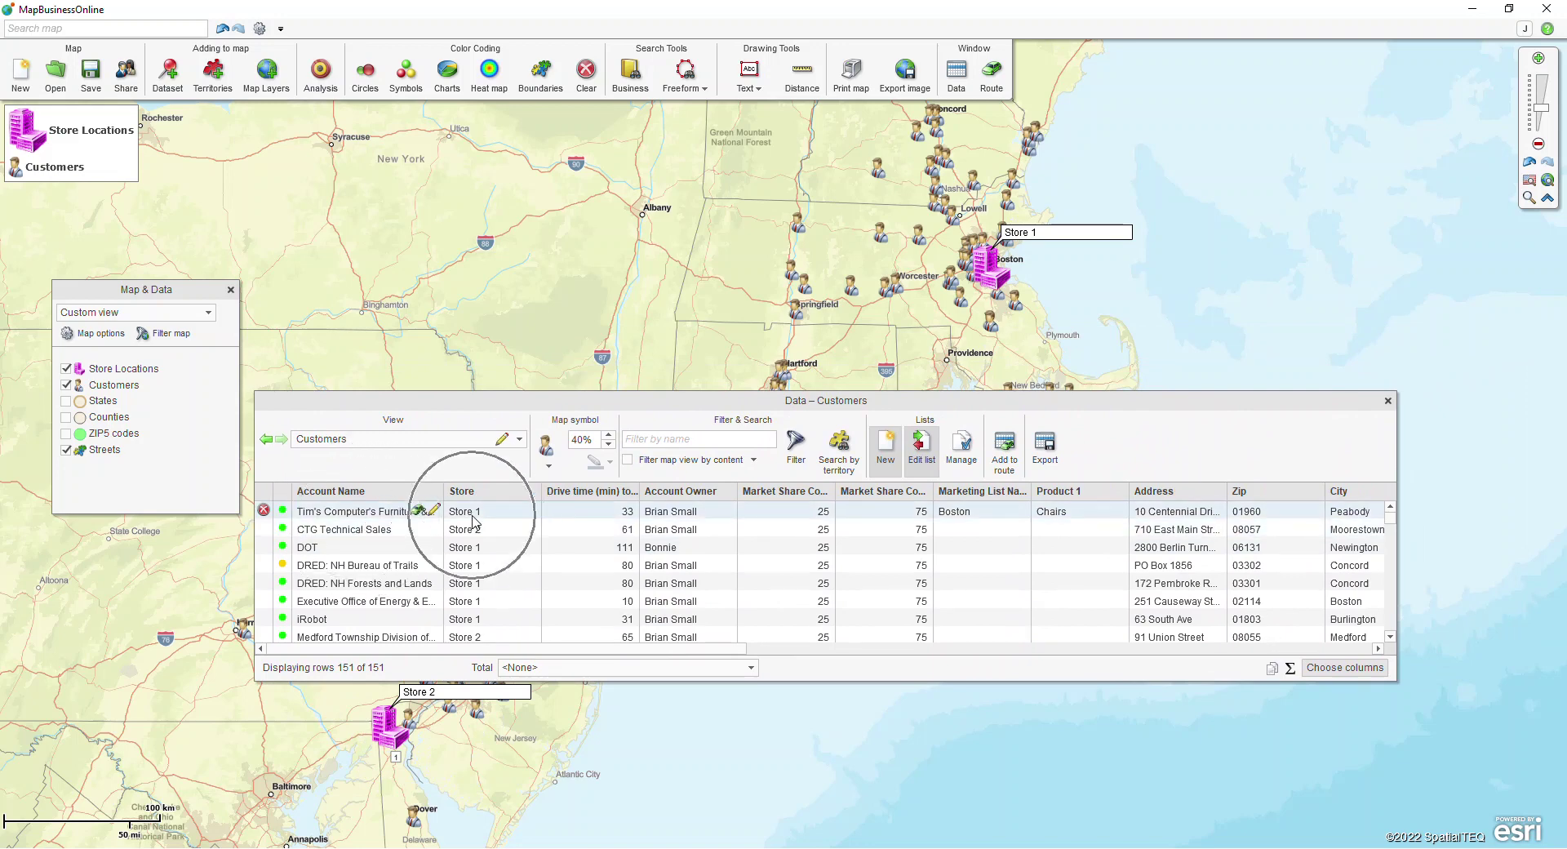
{"action": "left_click", "coordinate": [575, 515]}
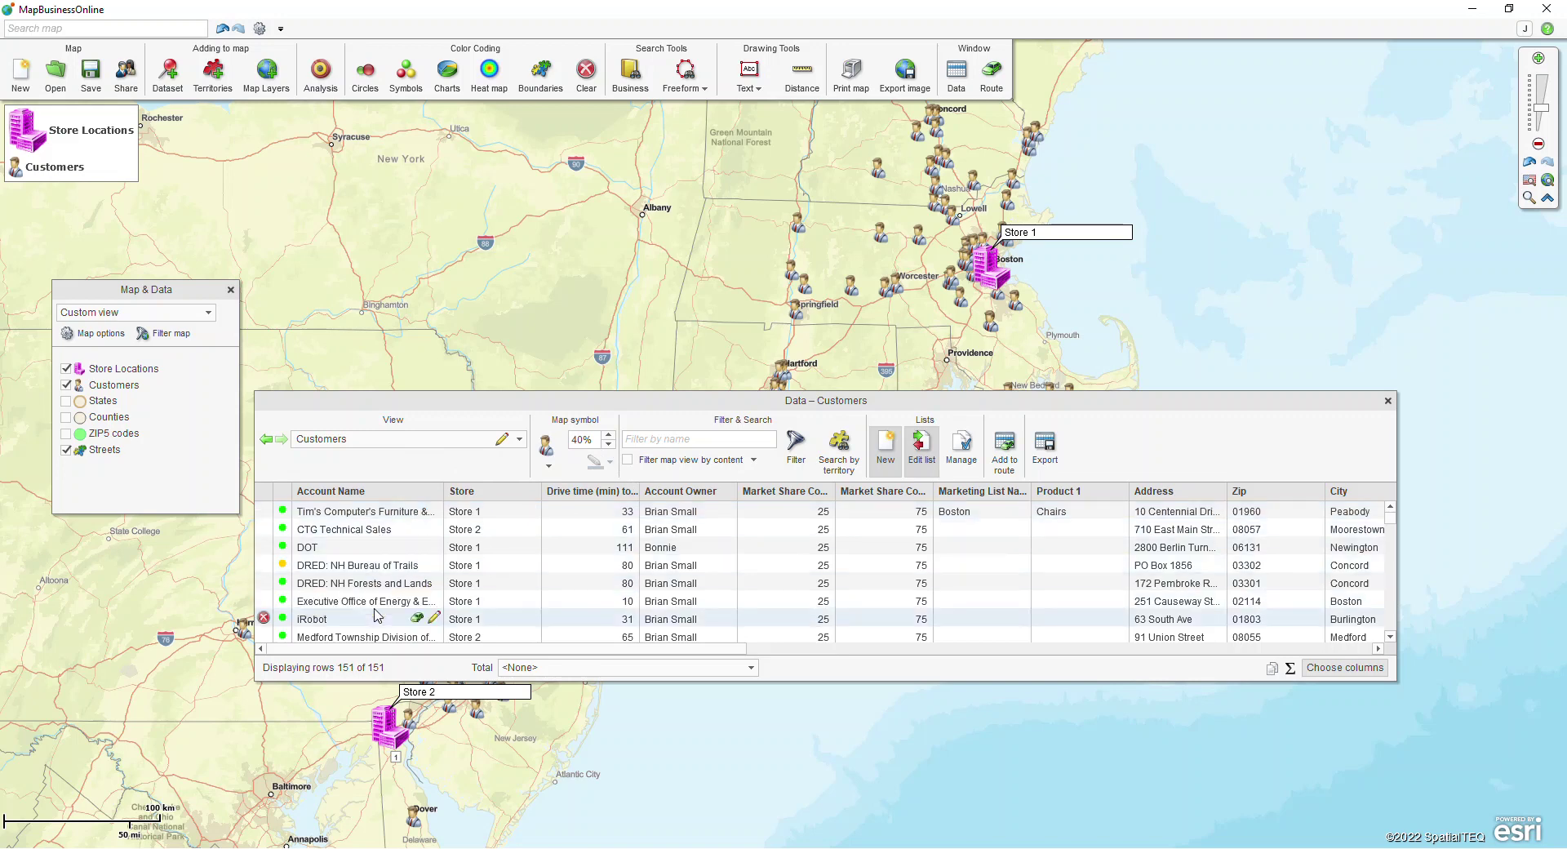
{"action": "left_click_drag", "start_coordinate": [1391, 524], "coordinate": [1392, 559]}
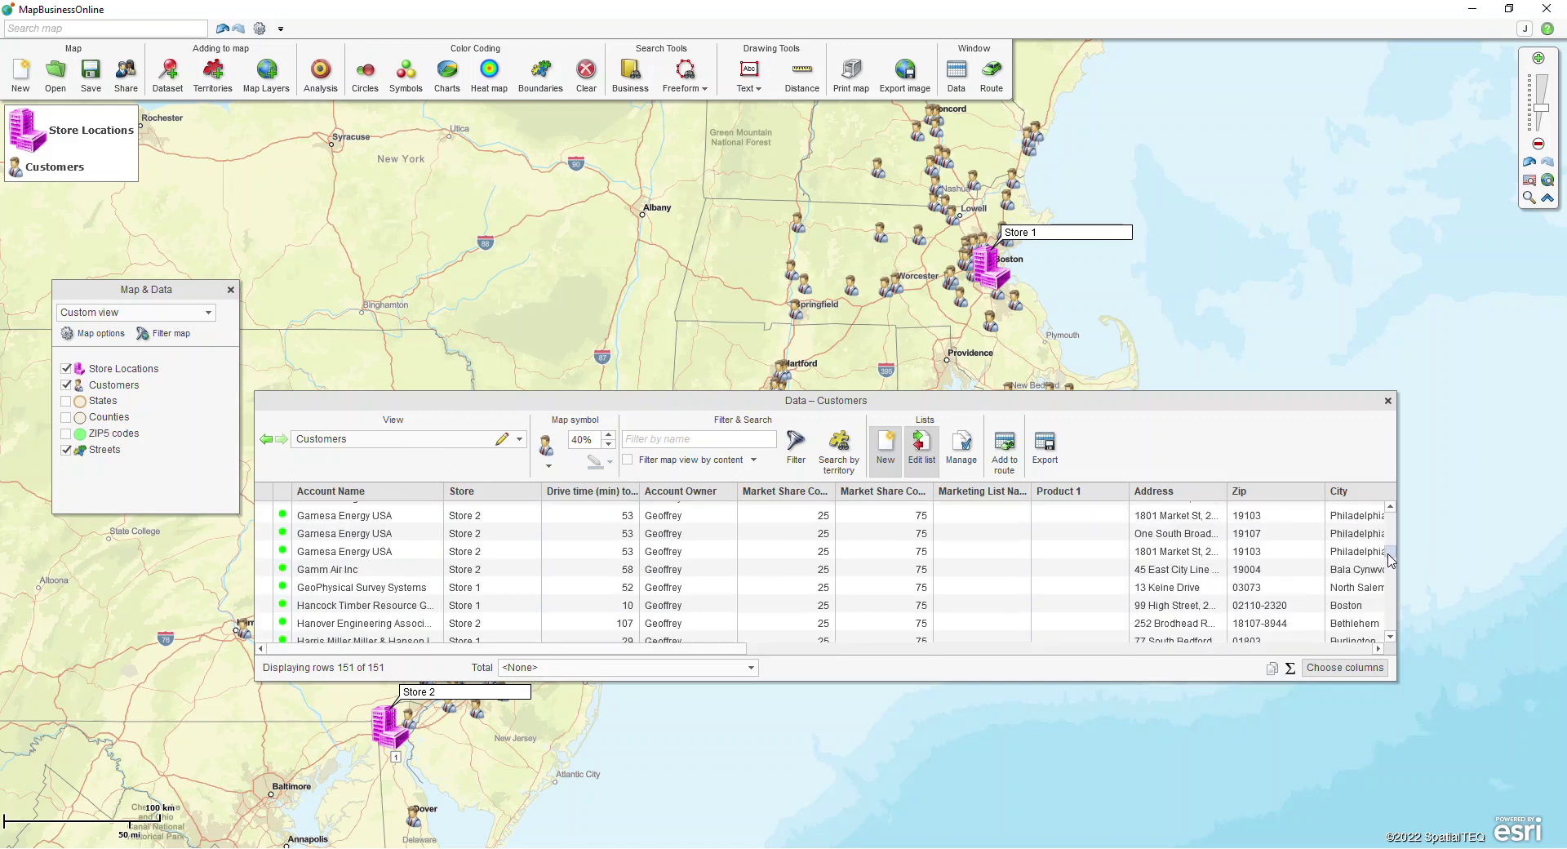
{"action": "left_click", "coordinate": [359, 575]}
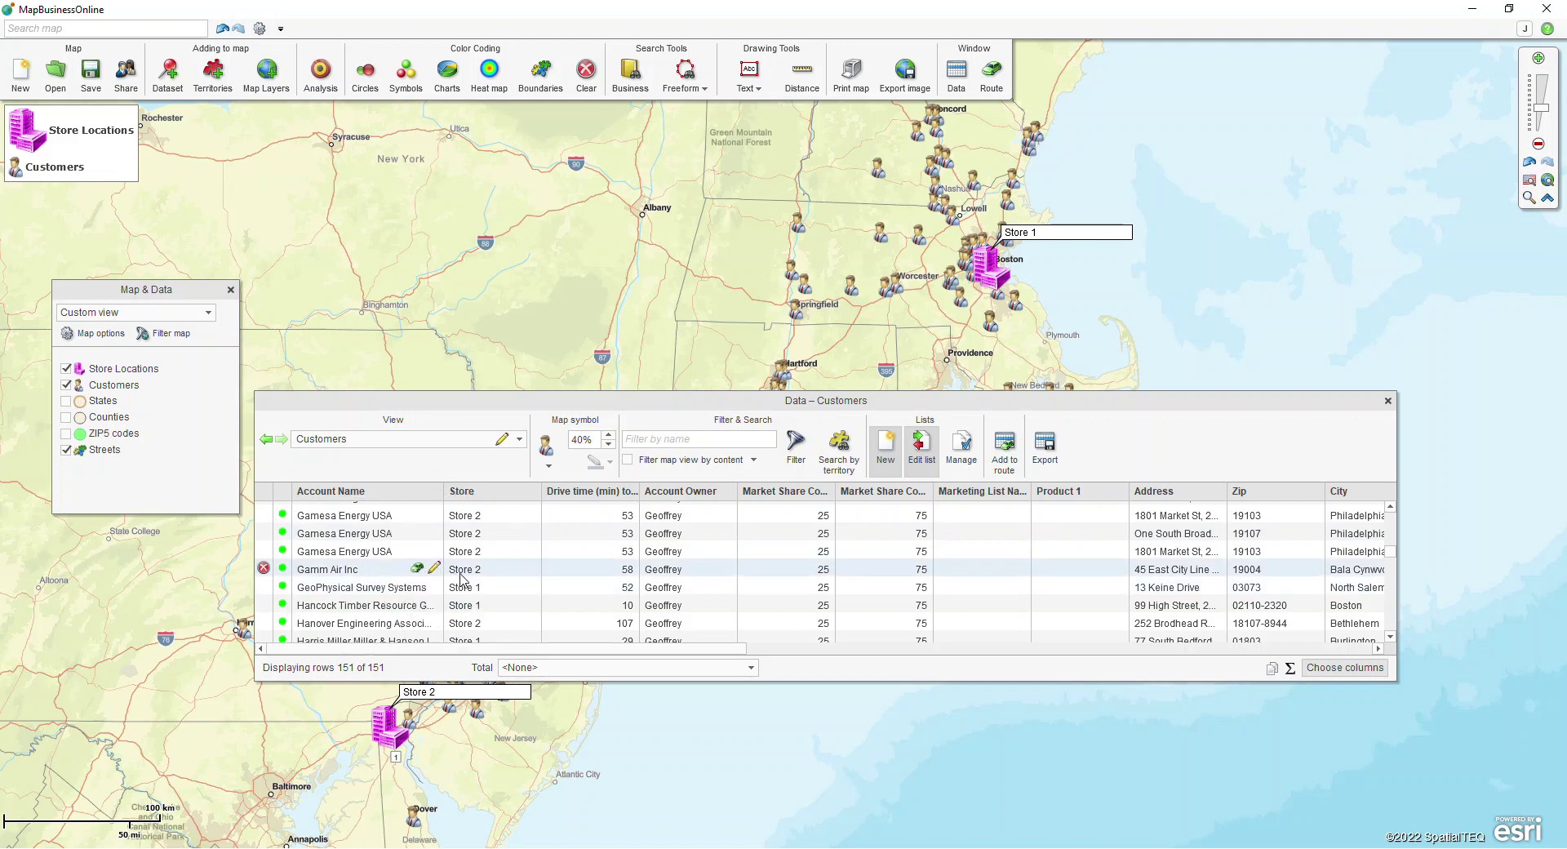
{"action": "left_click", "coordinate": [611, 575]}
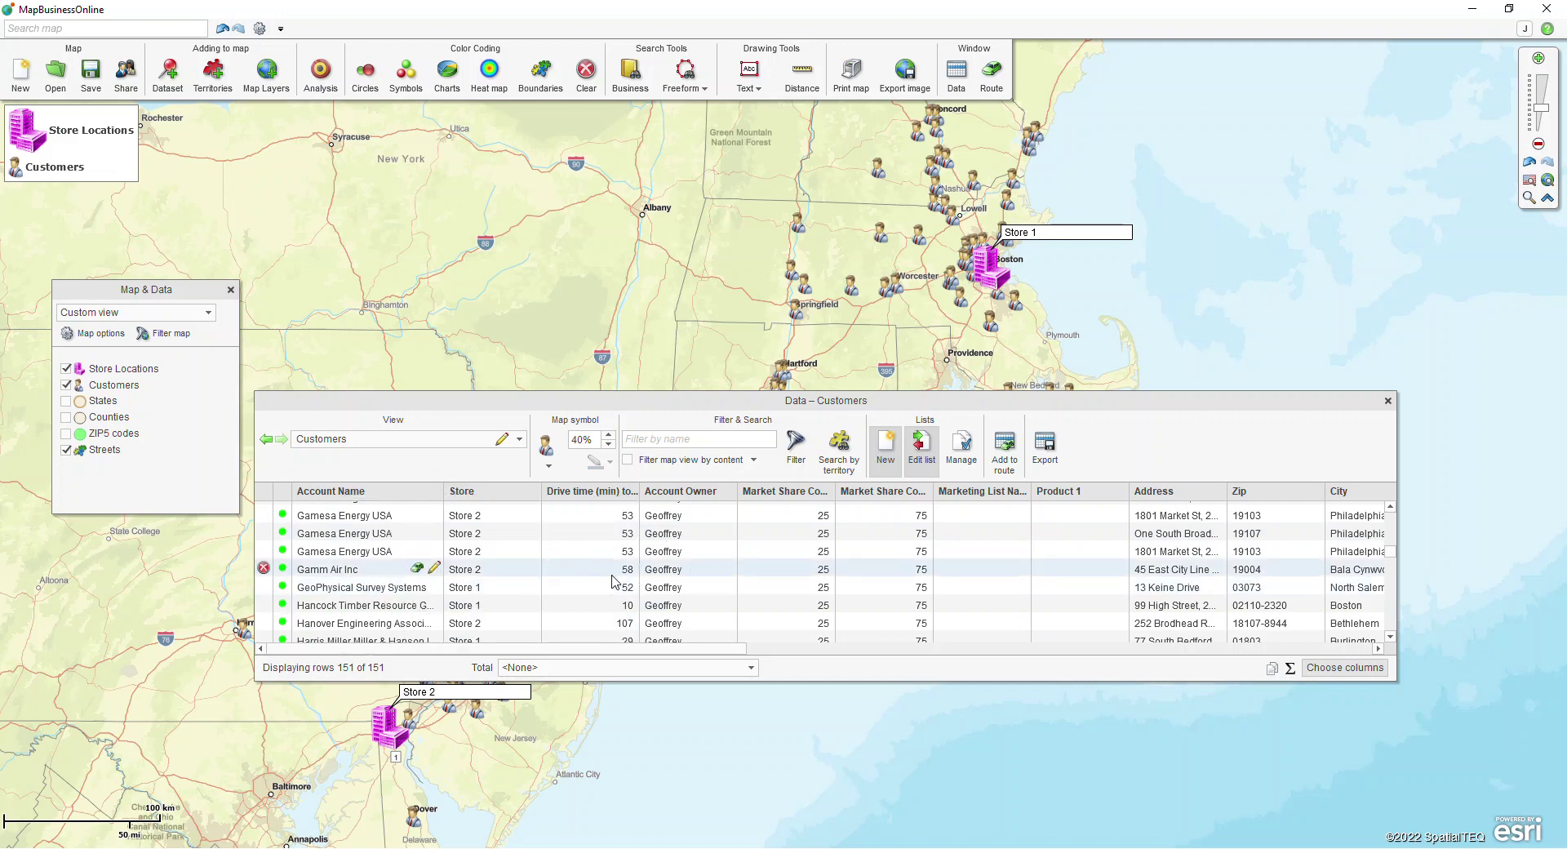